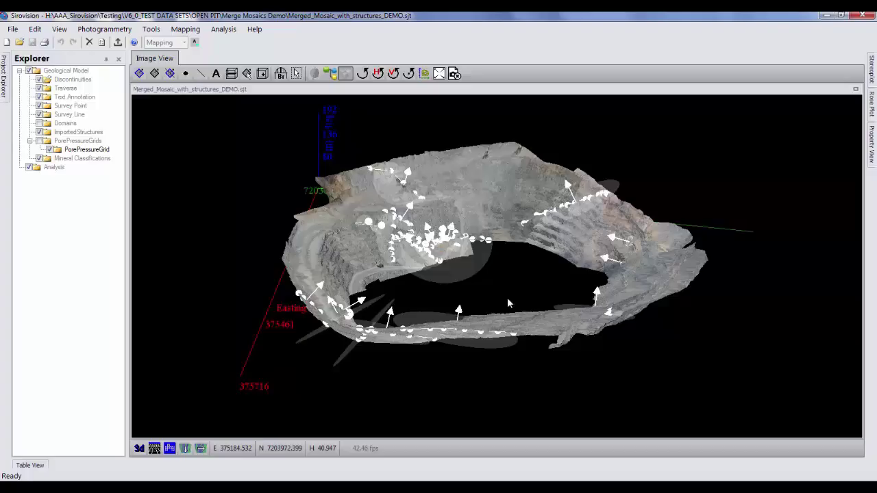
- Orbit and zoom the outcrop model to inspect it from a level, face-on view
mouse_move(507, 297)
mouse_down()
mouse_move(544, 283)
mouse_move(481, 284)
mouse_move(510, 285)
mouse_up()
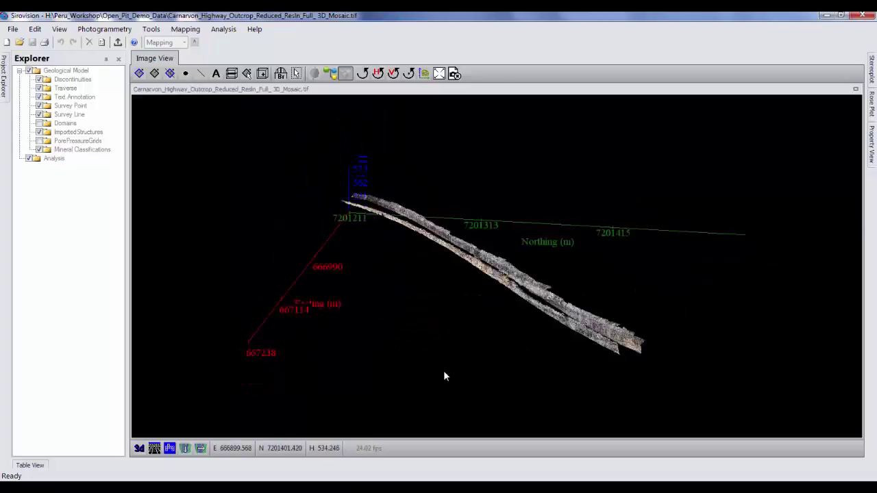
scroll(442, 373, up, 5)
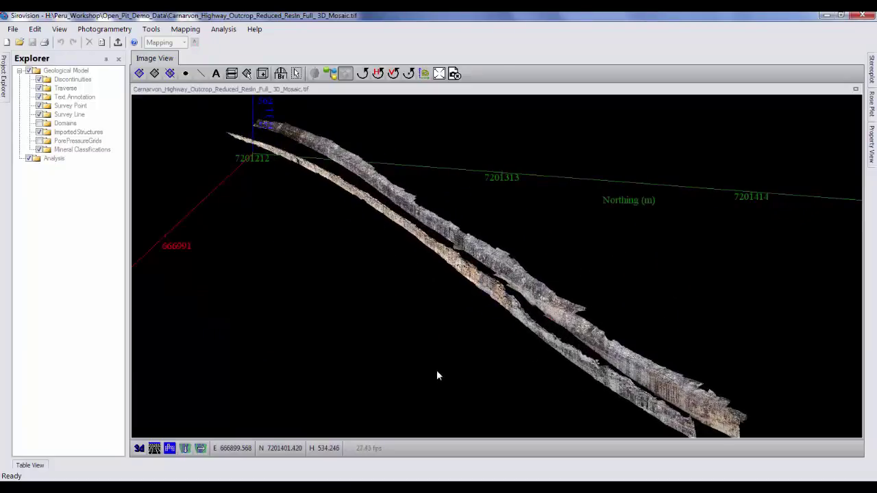
scroll(437, 372, up, 8)
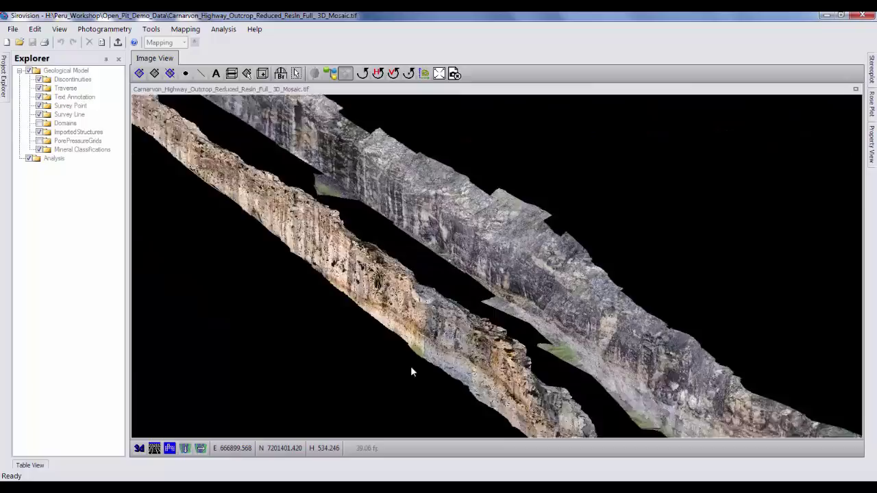
drag(410, 367, 763, 370)
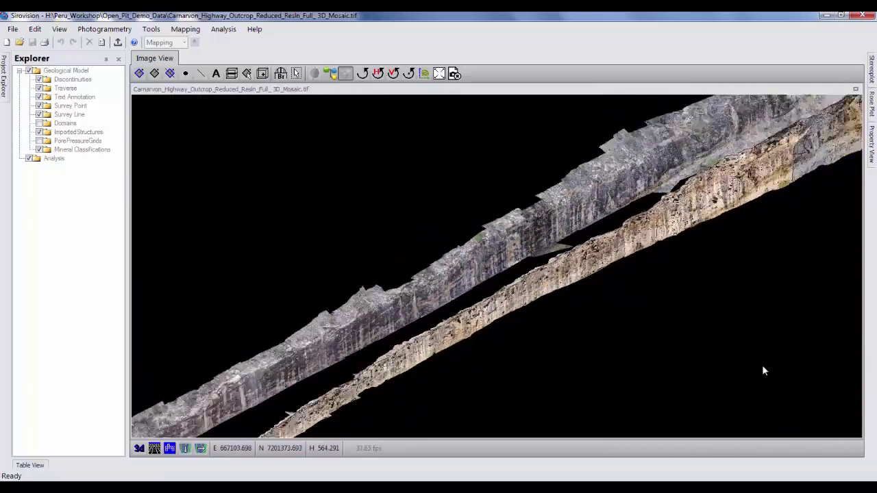
scroll(762, 367, down, 5)
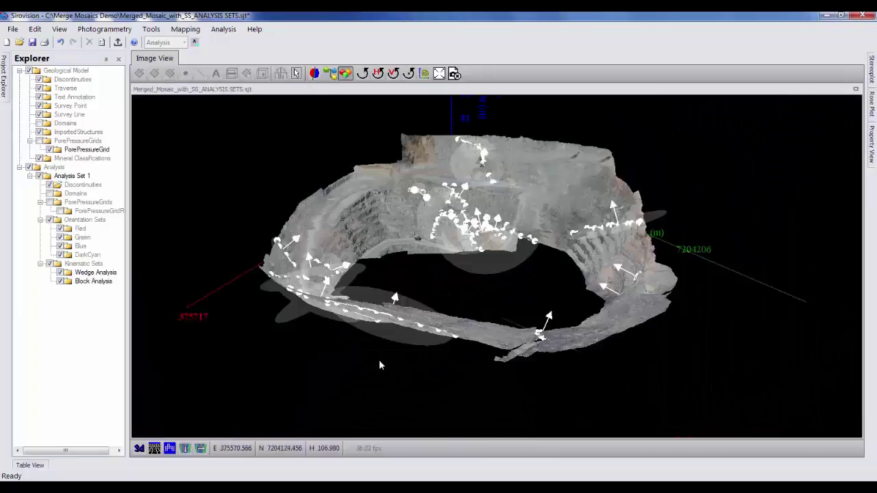
- Colour the pit structures by orientation set, then map the Wedge and Block Analysis results in 3D
drag(398, 374, 322, 357)
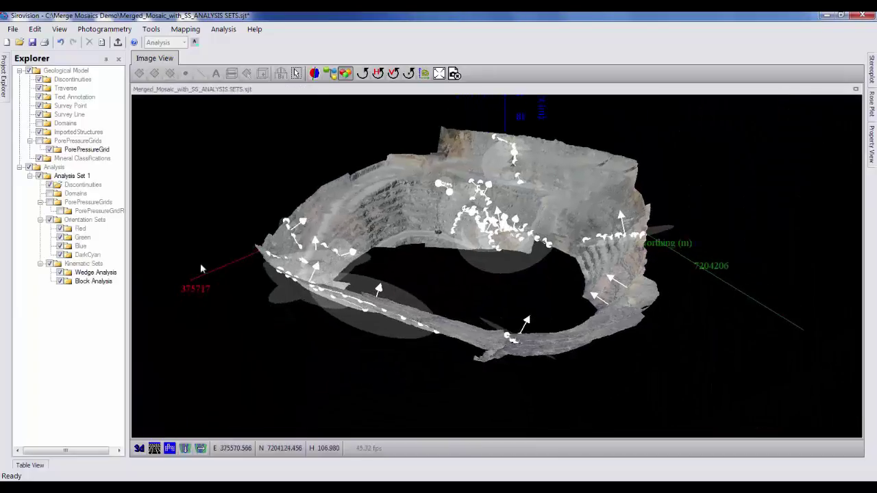
click(48, 185)
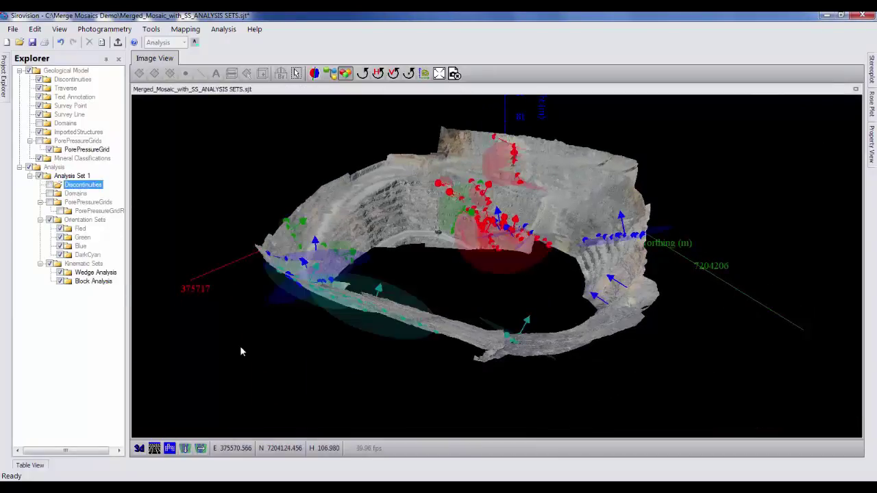
click(85, 274)
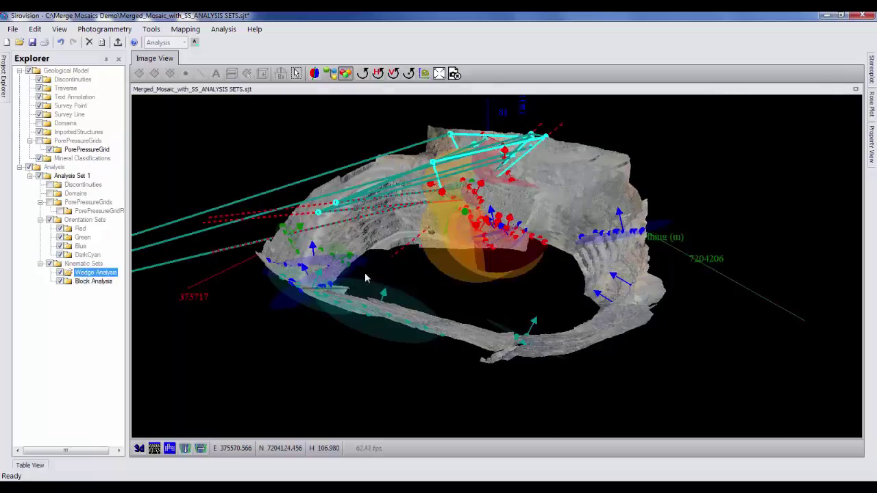
drag(412, 288, 288, 282)
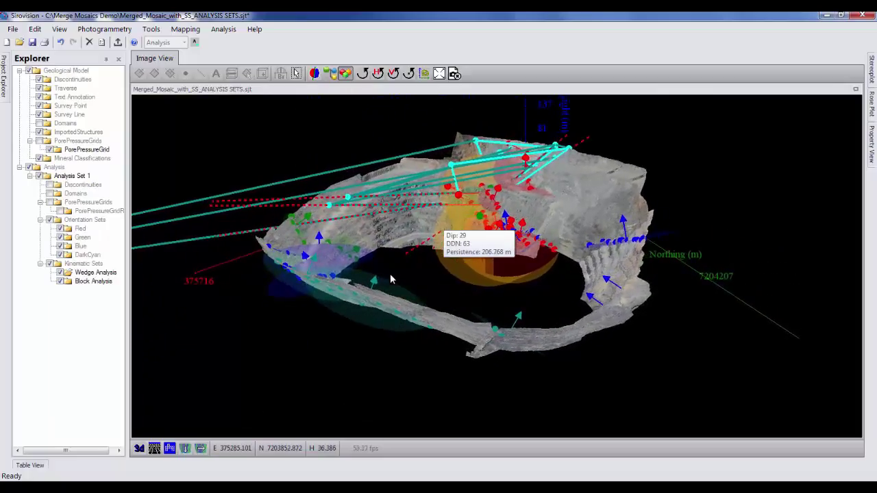
click(88, 282)
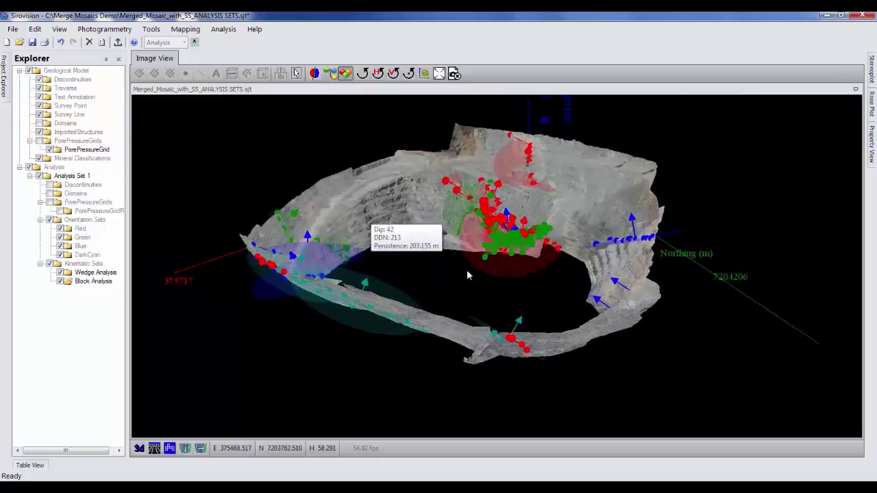
scroll(466, 271, up, 5)
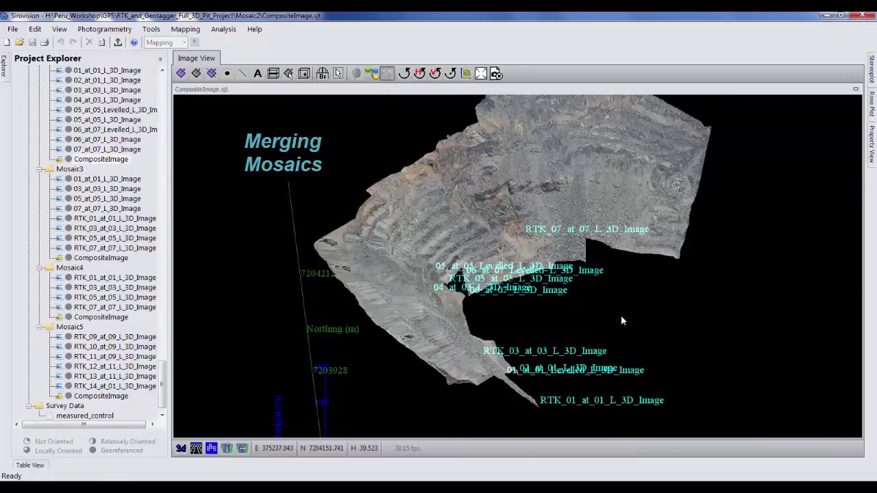
- Tilt the composite mosaic and select the Mosaic2 and Mosaic3 image groups in the Project Explorer
mouse_move(622, 320)
mouse_down()
mouse_move(661, 306)
mouse_move(582, 315)
mouse_move(617, 312)
mouse_up()
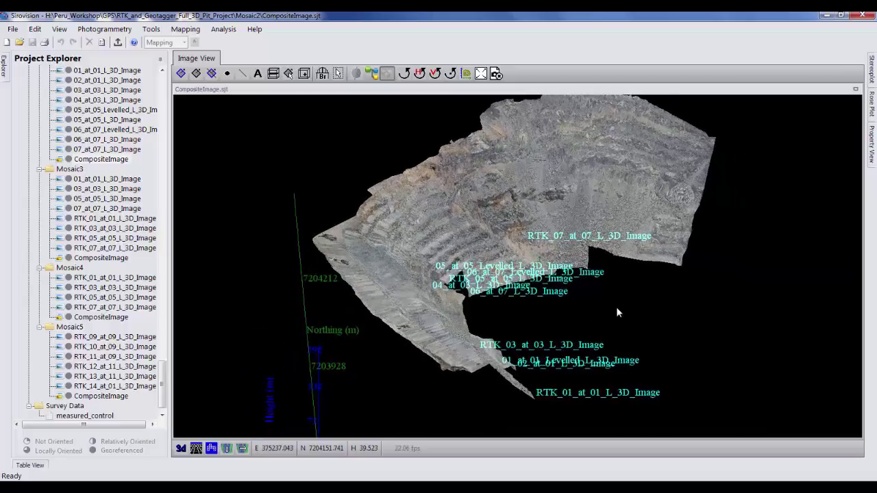
click(161, 71)
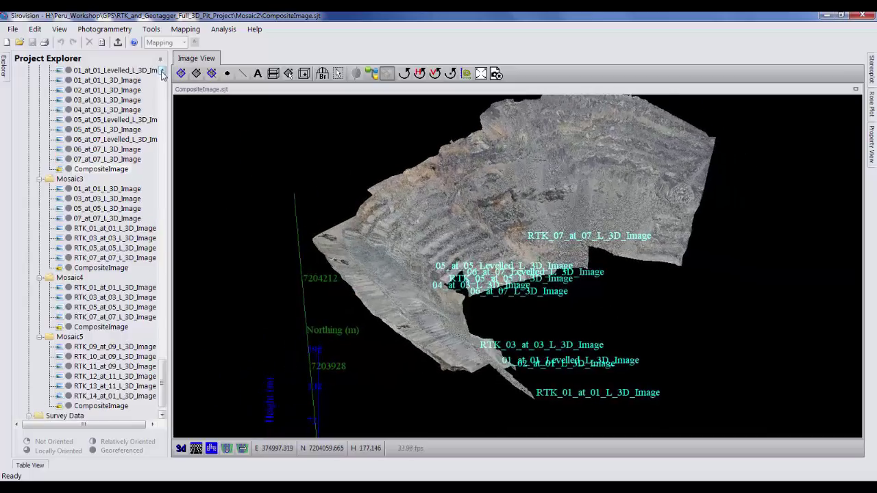
click(161, 71)
click(161, 70)
click(76, 82)
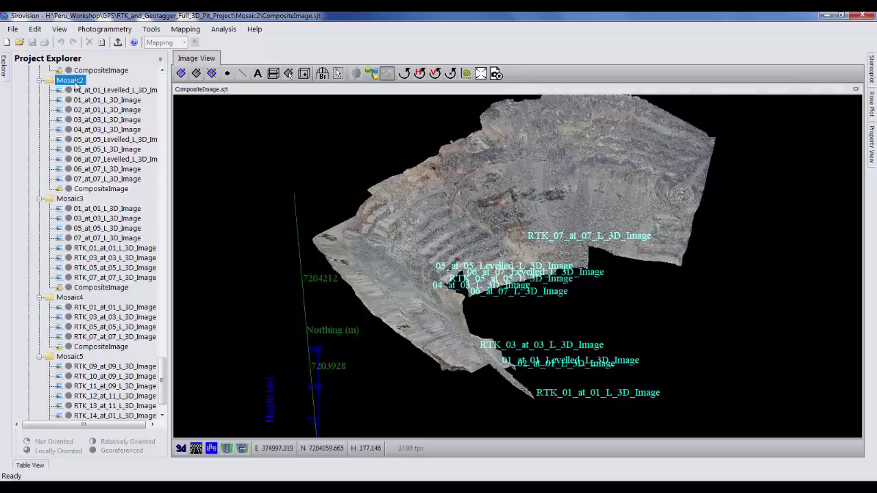
click(77, 203)
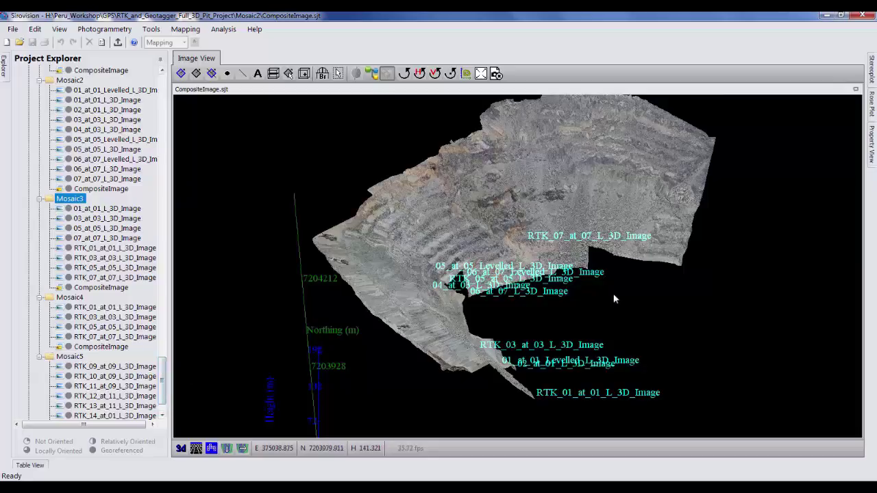
- Rotate the composite mosaic slightly and bring up the Tools menu
mouse_move(613, 297)
mouse_down()
mouse_move(644, 288)
mouse_move(613, 294)
mouse_up()
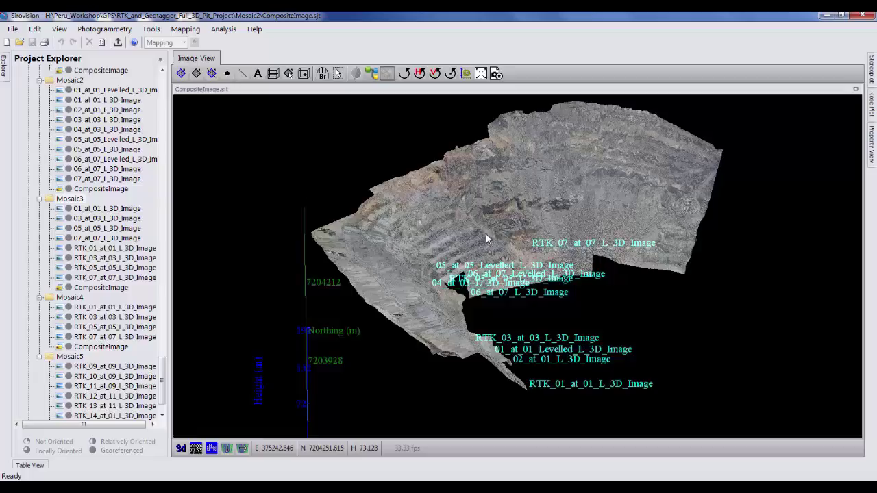
mouse_move(594, 312)
mouse_down()
mouse_move(608, 307)
mouse_move(589, 316)
mouse_up()
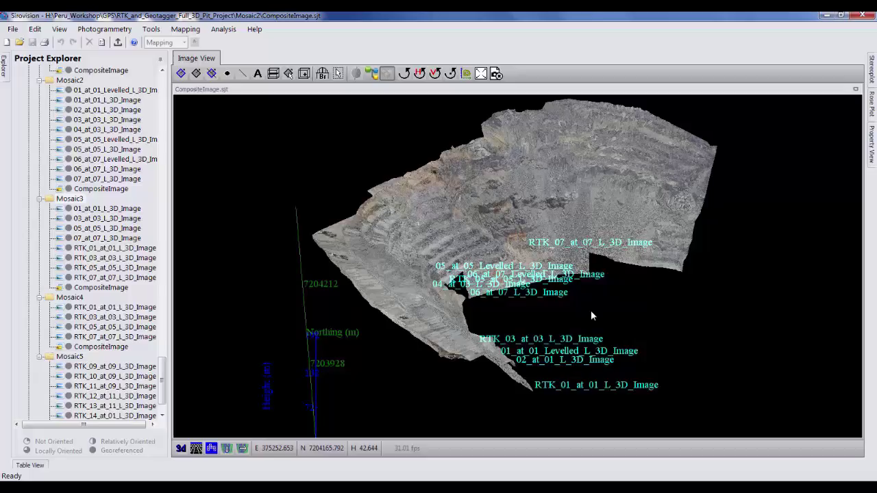
drag(593, 315, 620, 313)
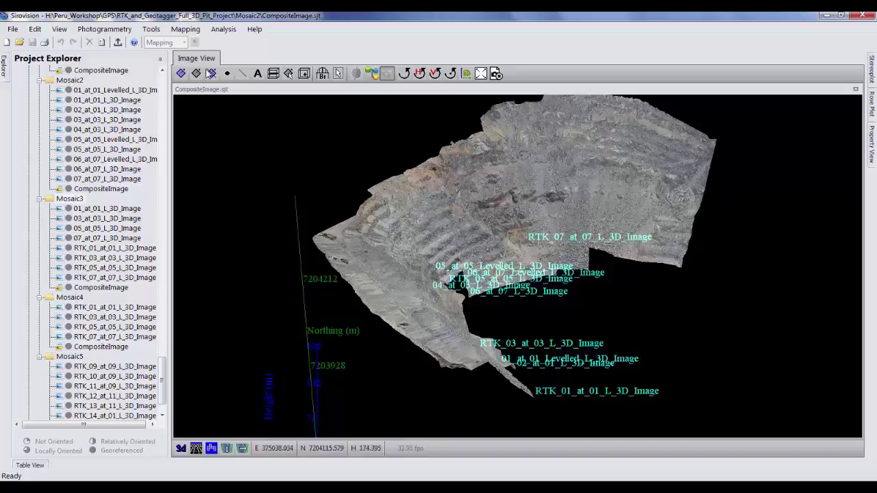
click(151, 29)
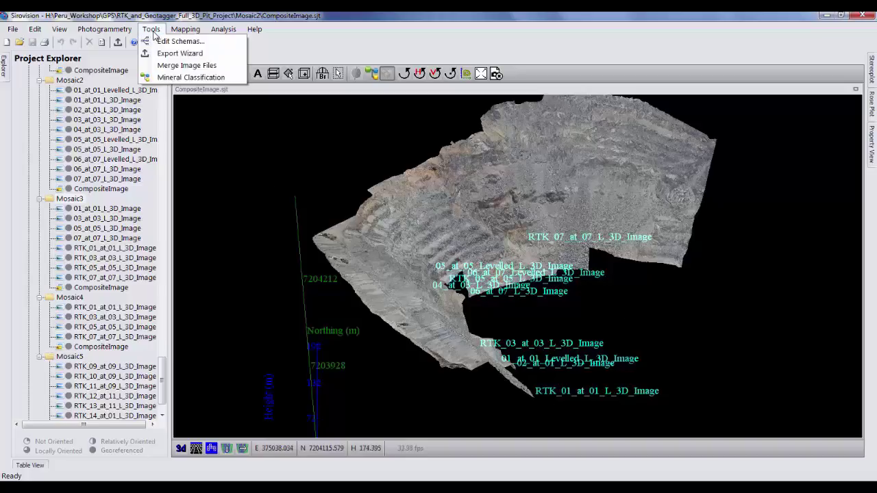
- Add Mosaic1.sjt and Mosaic2.sjt to the Merge 3D Images list, estimating a 658.027 MB output
click(226, 67)
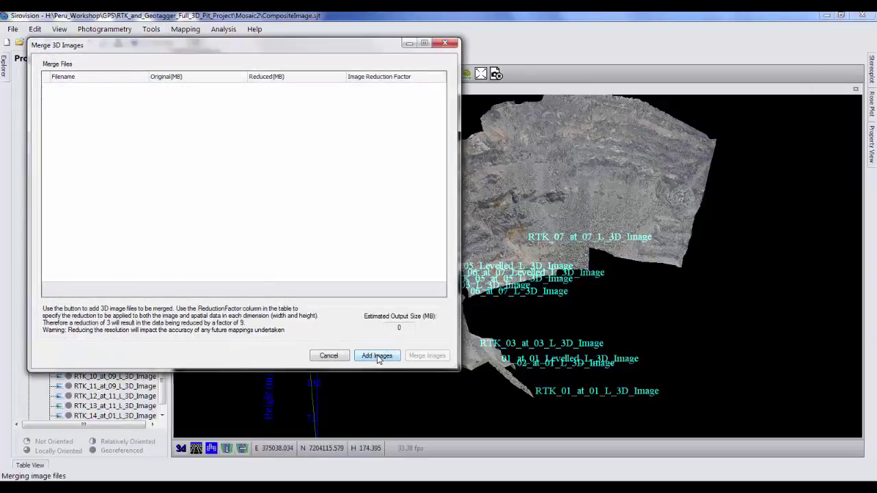
click(377, 356)
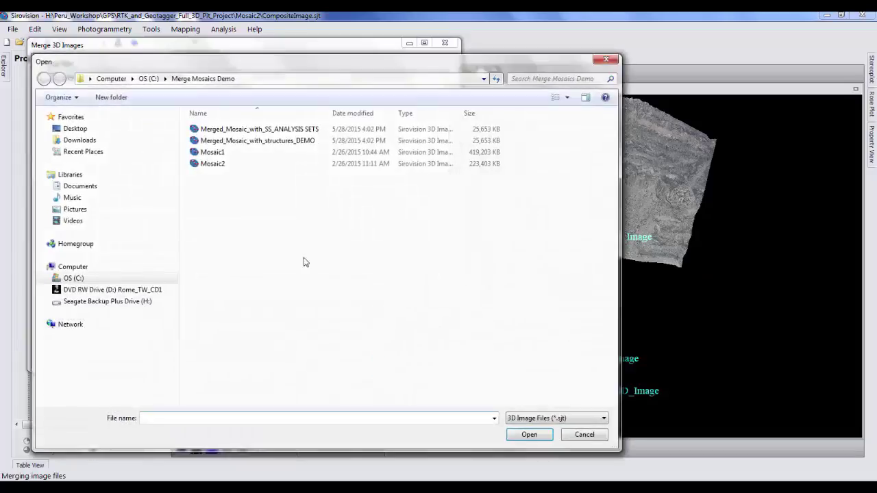
click(216, 155)
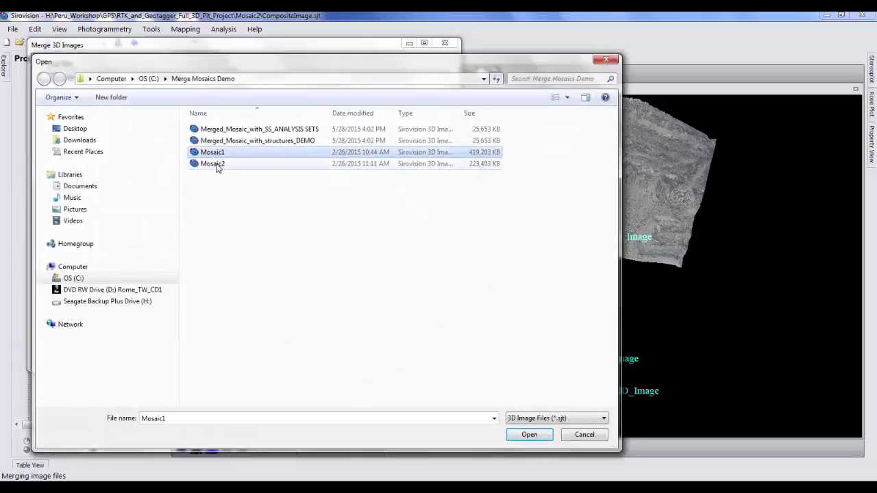
ctrl+click(219, 164)
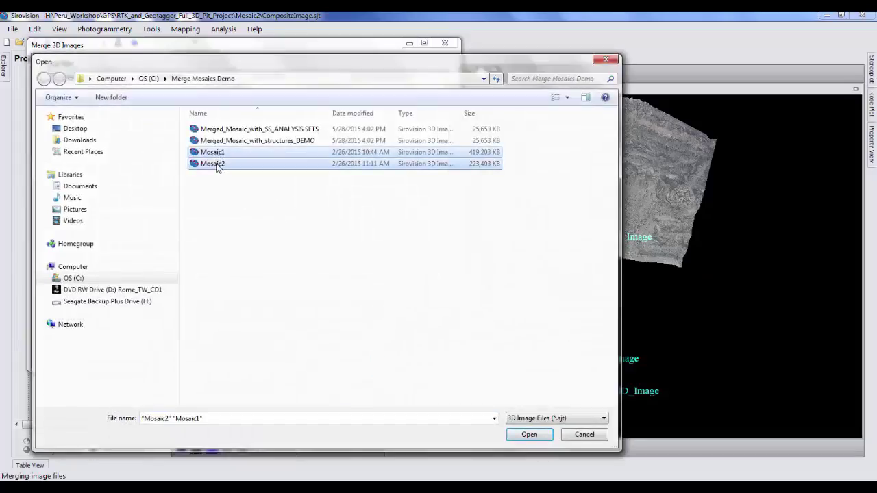
click(530, 434)
drag(192, 48, 246, 58)
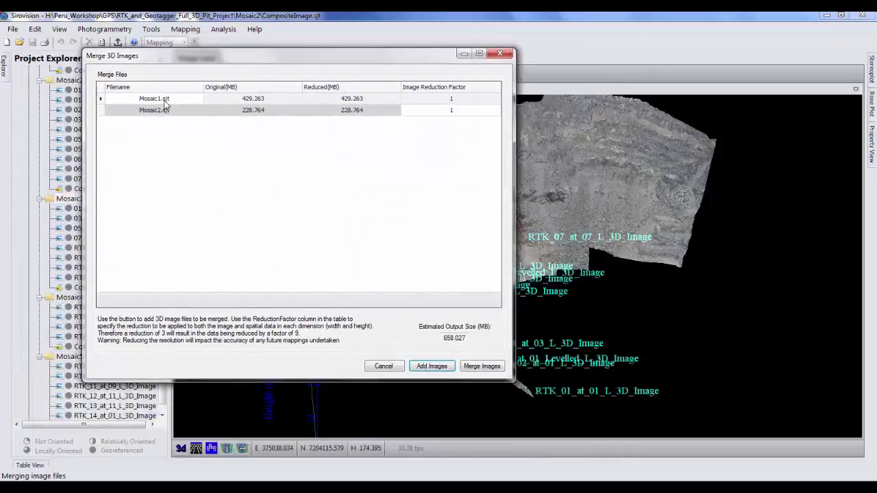
- Set the Image Reduction Factor to 6 for both Mosaic1 and Mosaic2
click(465, 100)
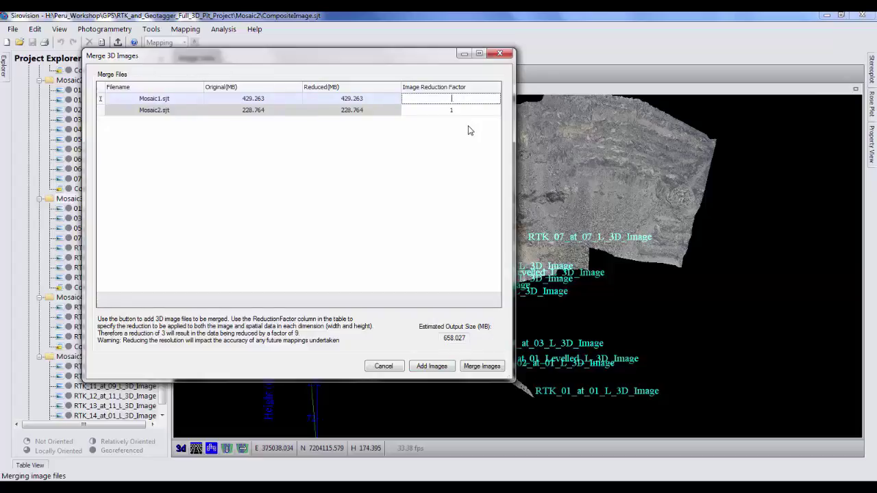
text(6)
click(458, 110)
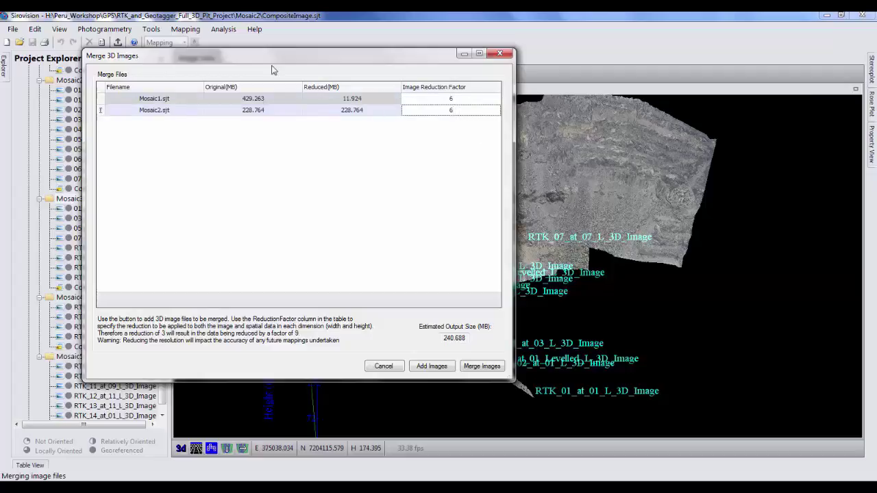
click(324, 112)
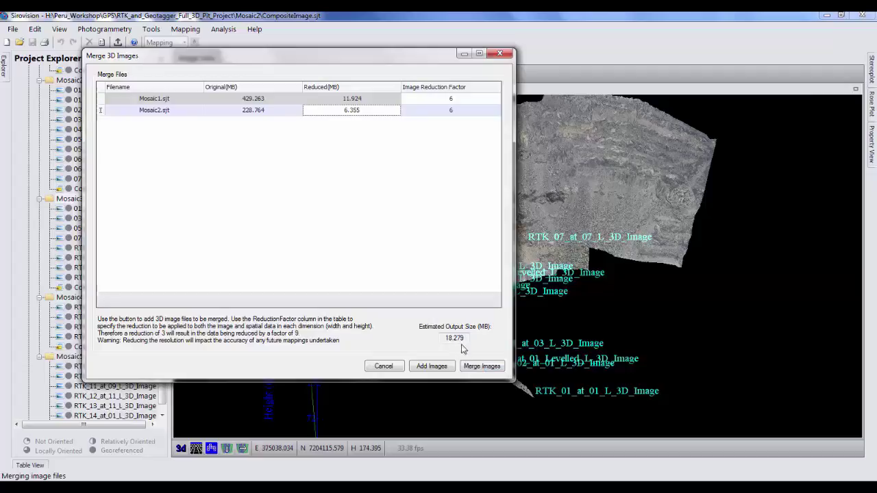
- Merge the images and save the result as 'Demo Merge'
click(482, 367)
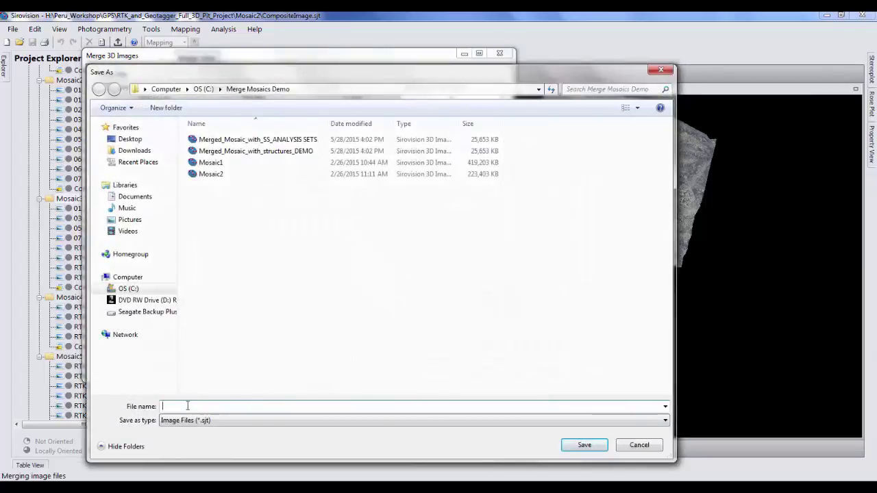
text(Demo Merge)
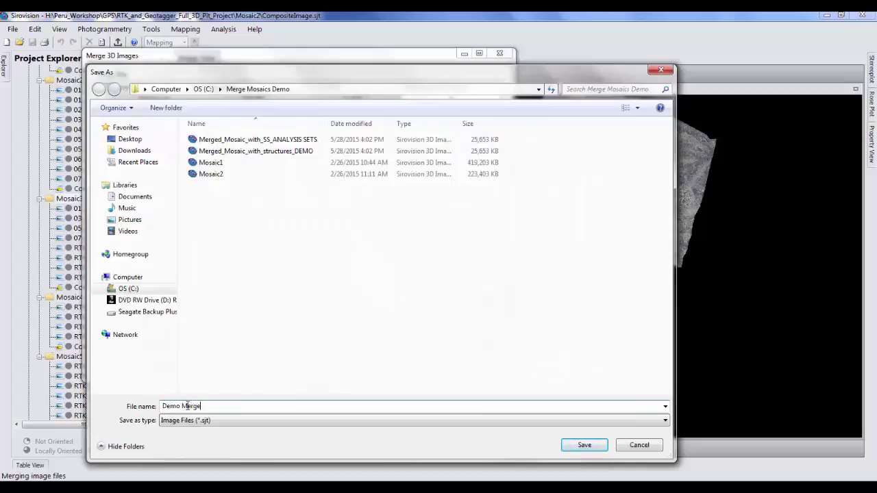
click(583, 446)
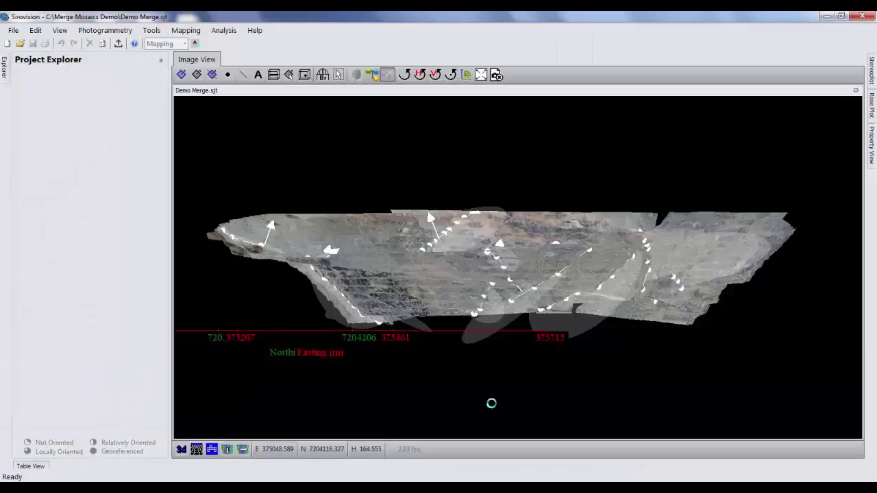
- Auto-hide the Project Explorer and orbit the merged pit model from another side
drag(491, 403, 346, 347)
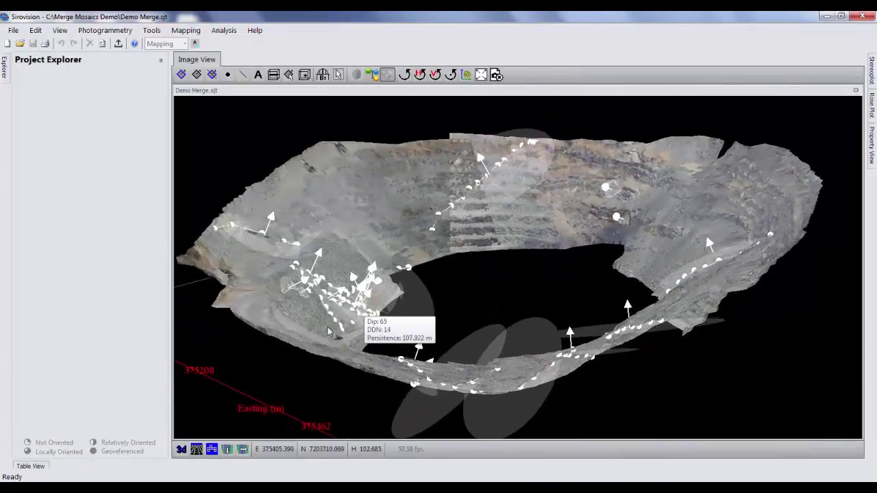
click(161, 59)
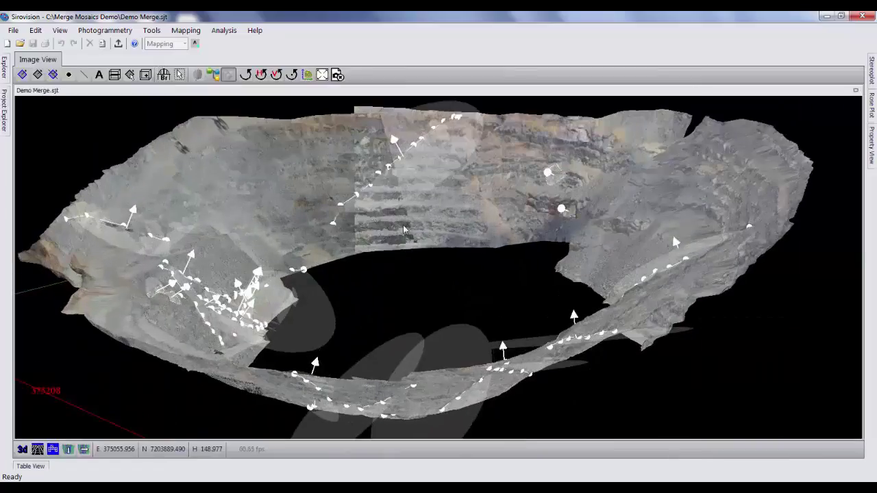
drag(671, 232, 445, 236)
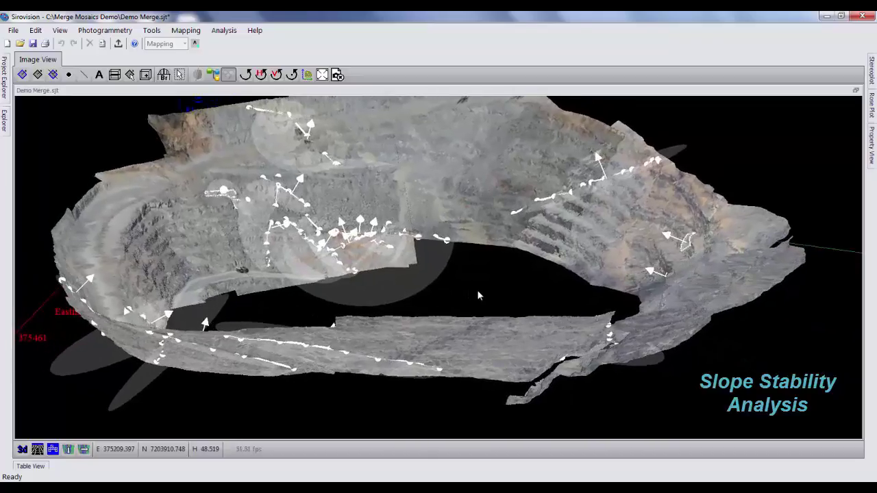
- Dock the Explorer tree open, select Discontinuities, and switch on the Domains layer
mouse_move(4, 126)
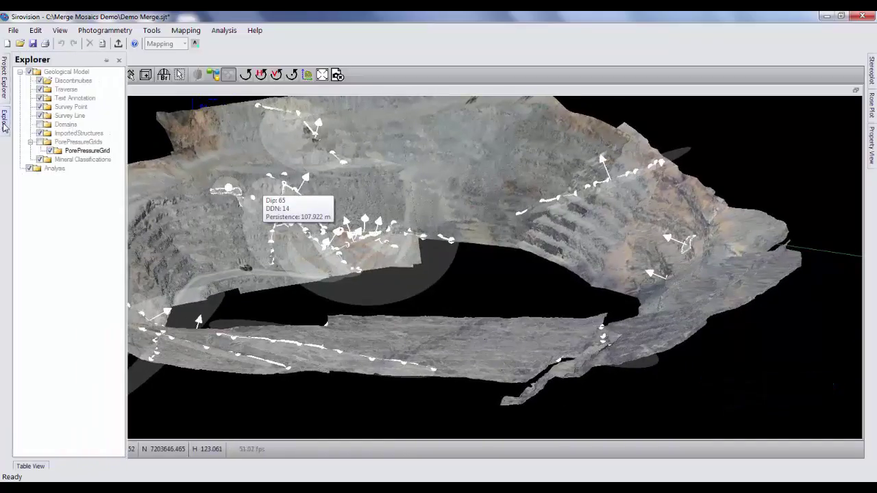
click(107, 61)
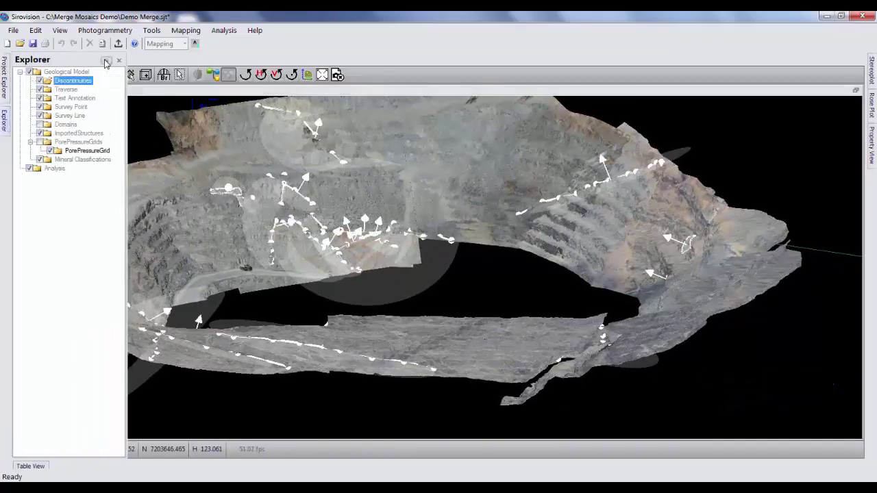
click(106, 62)
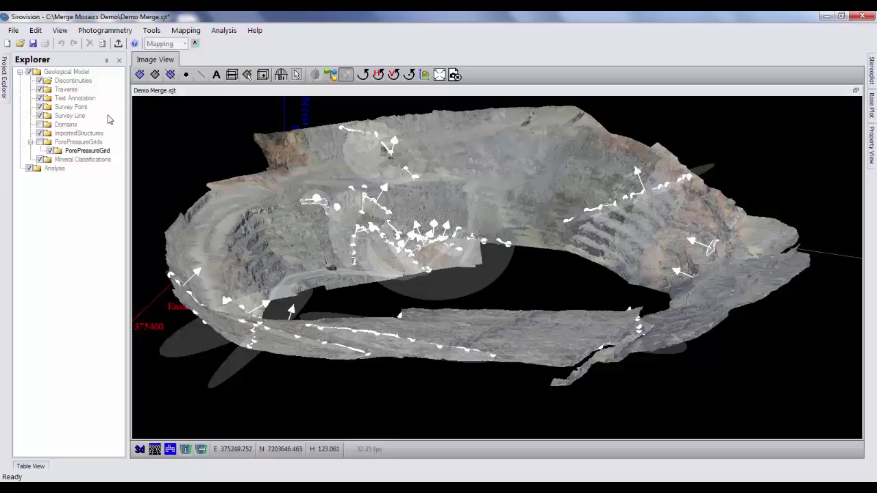
click(68, 82)
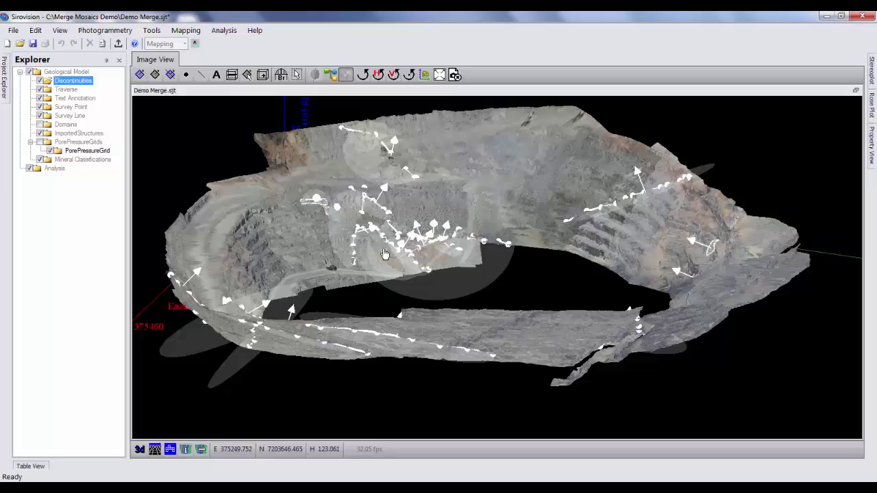
click(40, 125)
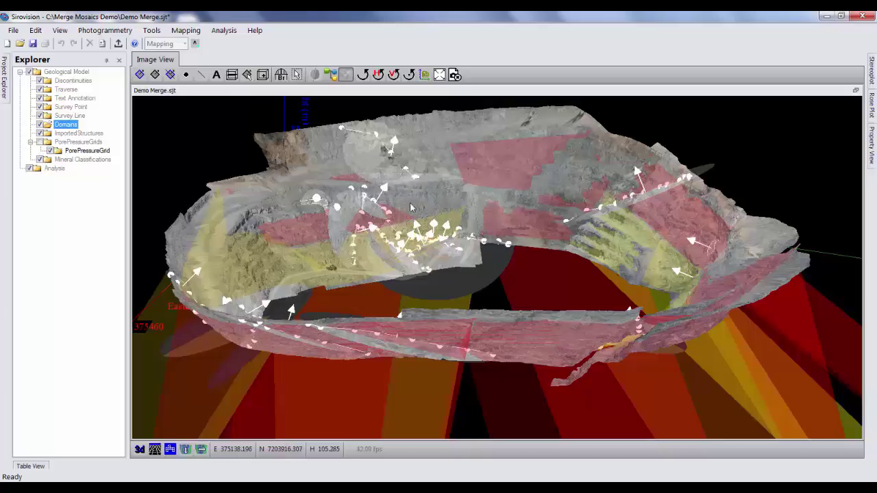
click(30, 466)
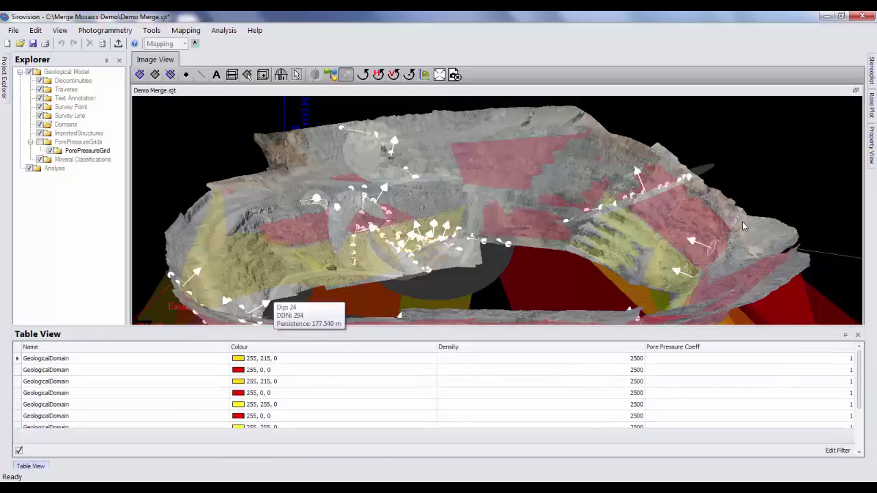
click(845, 336)
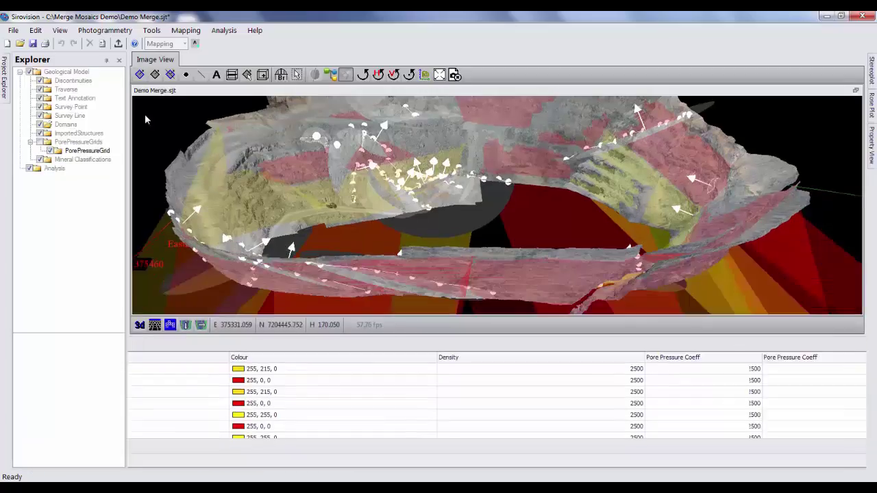
click(66, 126)
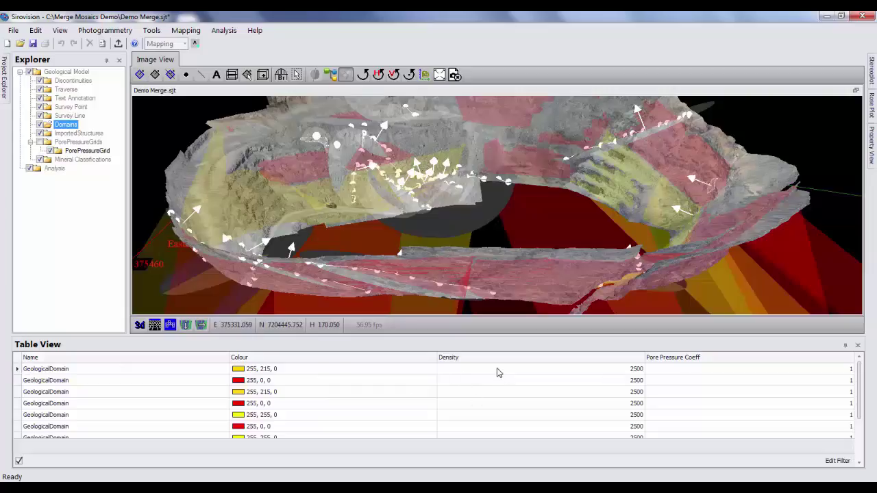
click(608, 371)
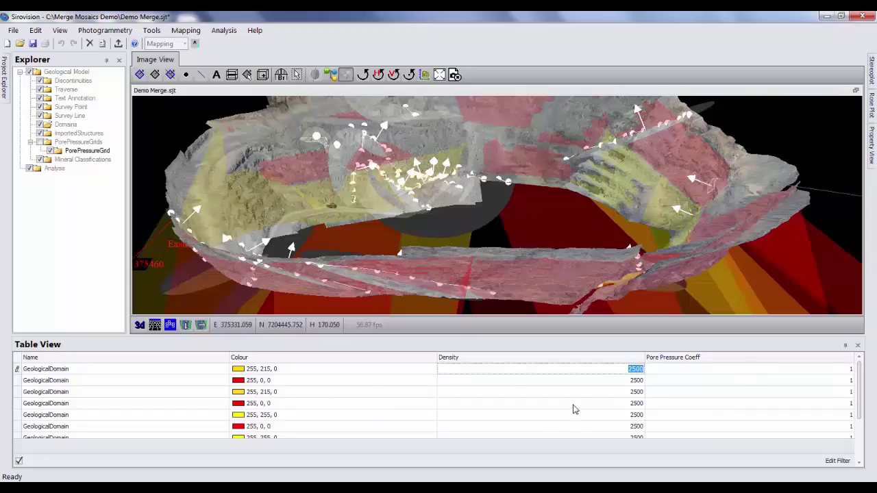
click(846, 345)
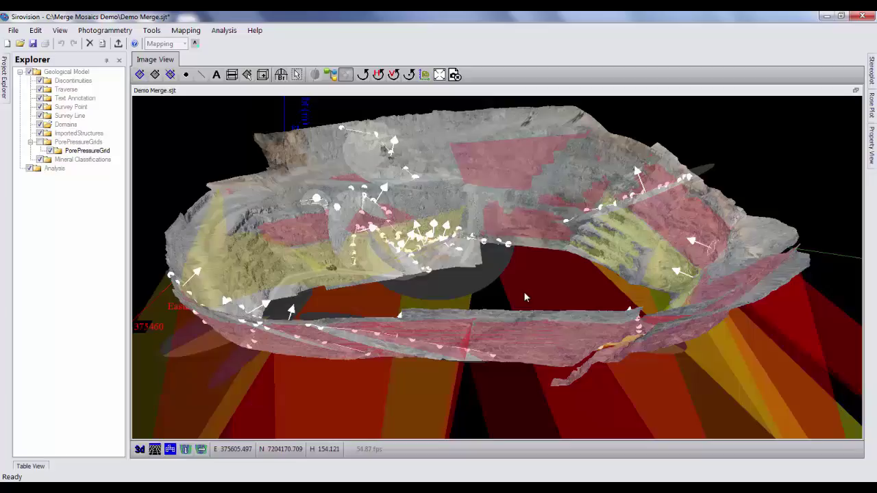
mouse_move(441, 237)
drag(538, 302, 486, 300)
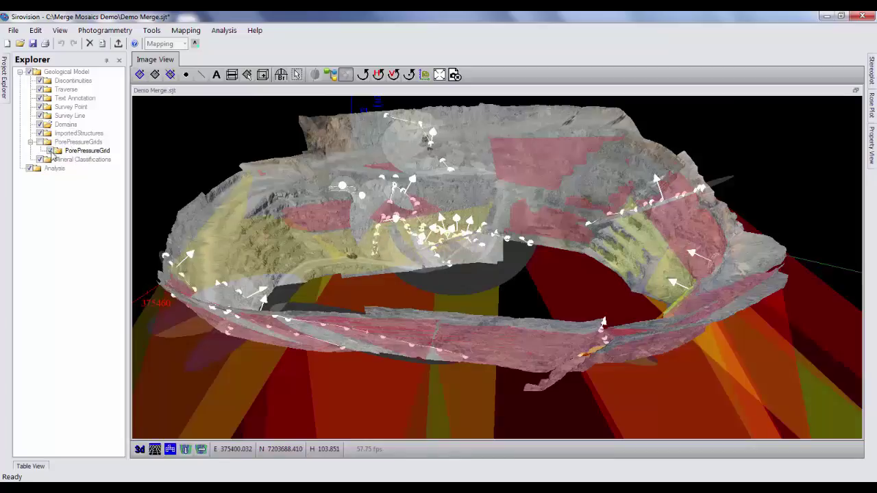
- Switch on the PorePressureGrid layer and zoom into the pit to see its points
click(50, 153)
click(50, 151)
mouse_move(451, 214)
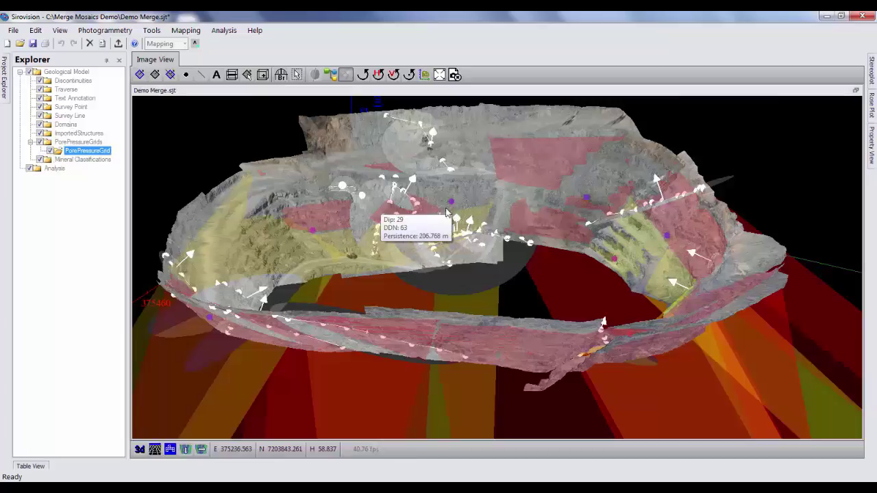
click(487, 198)
scroll(466, 185, up, 5)
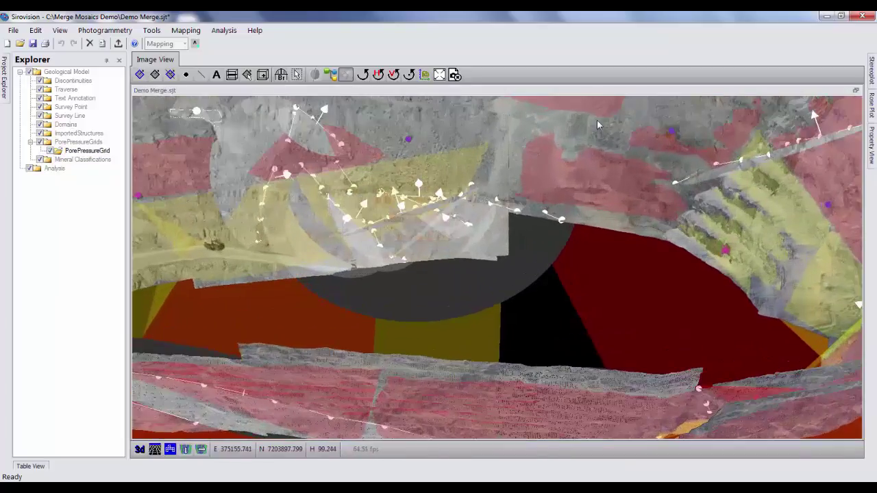
scroll(558, 192, down, 5)
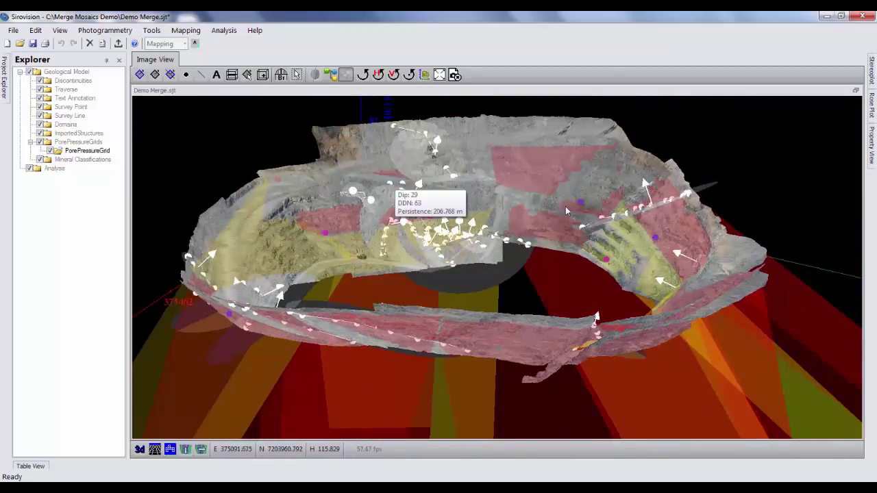
- Orbit the pit model and select the cluster of structures near the pit centre
drag(503, 196, 134, 174)
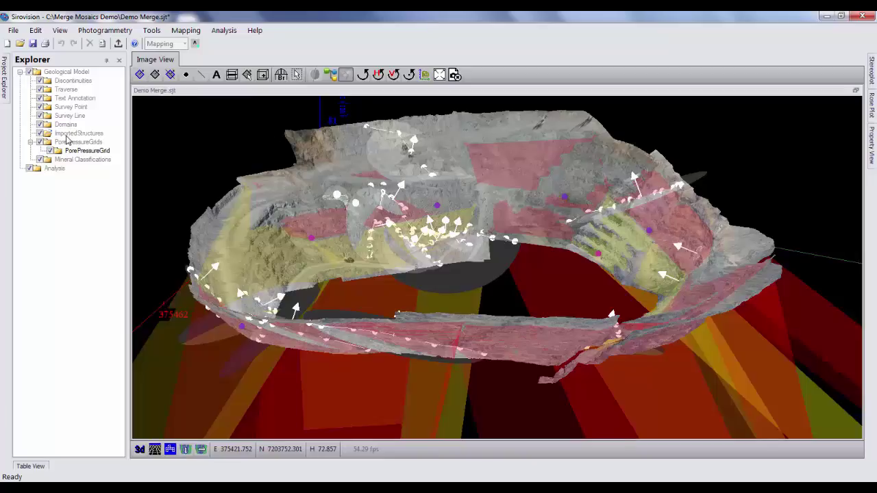
click(390, 237)
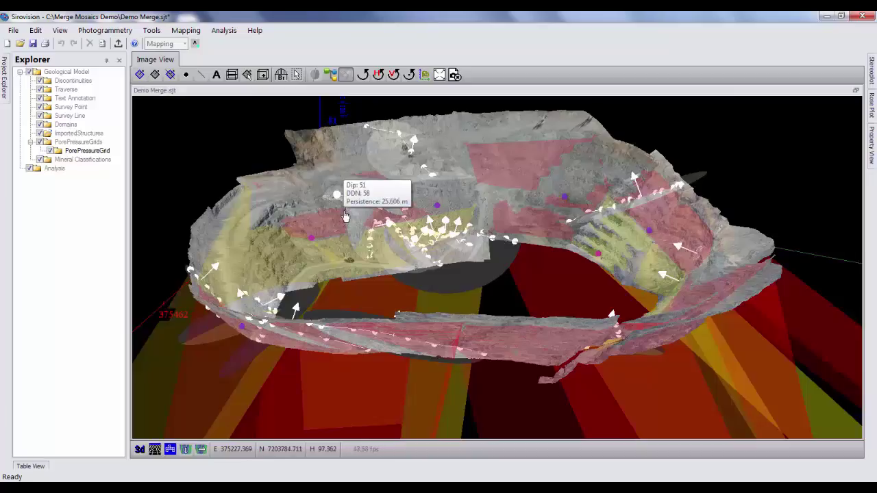
mouse_move(517, 282)
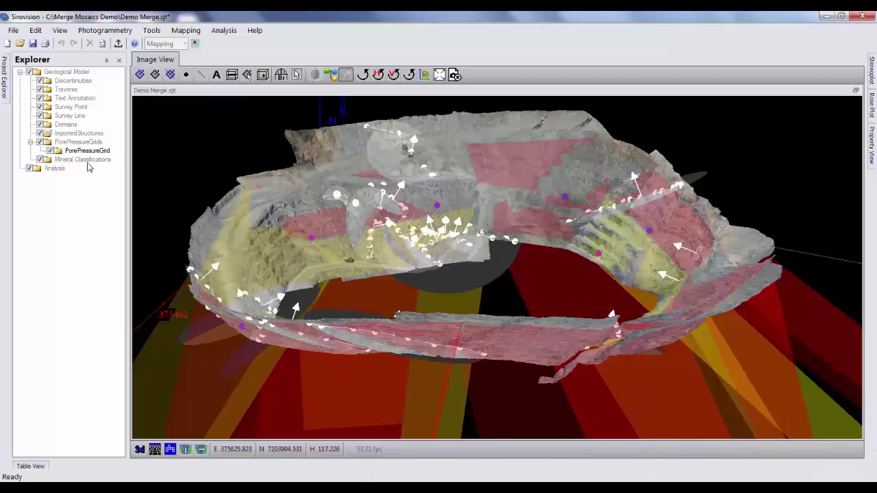
- Hide Domains and PorePressureGrid, then create Analysis Set 1 from the Analysis branch's Create Analysis Set
click(40, 124)
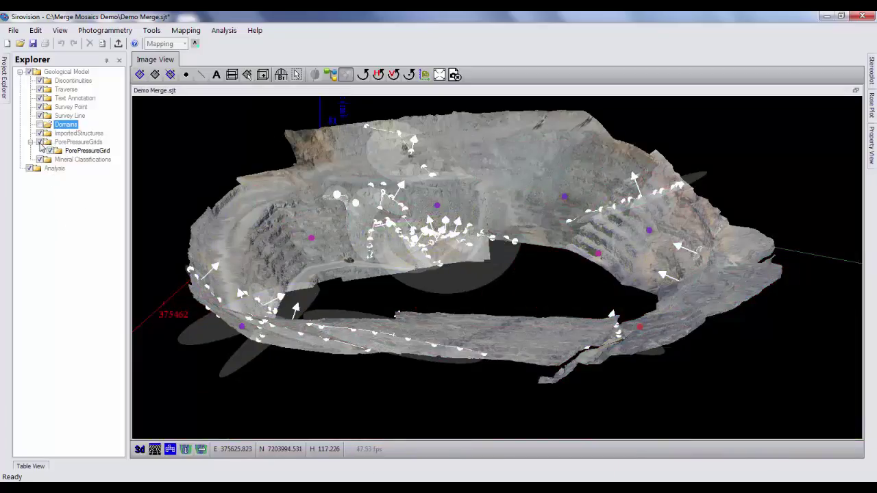
click(40, 142)
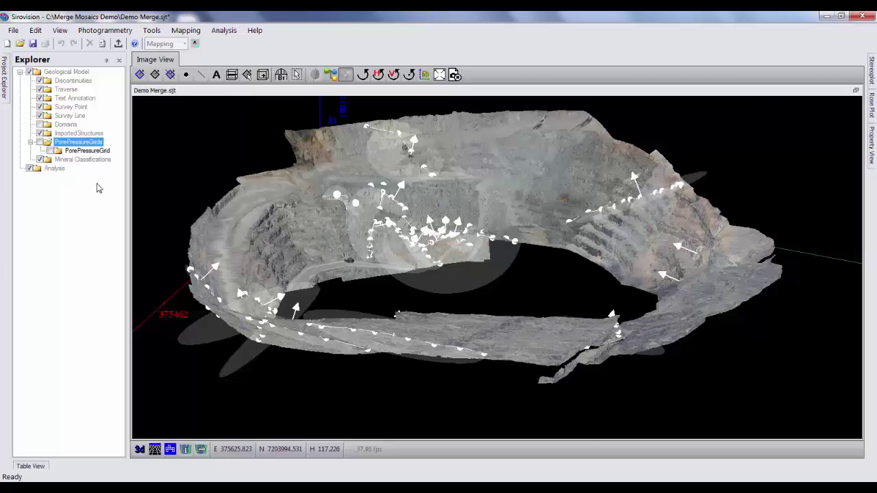
click(55, 169)
right_click(56, 173)
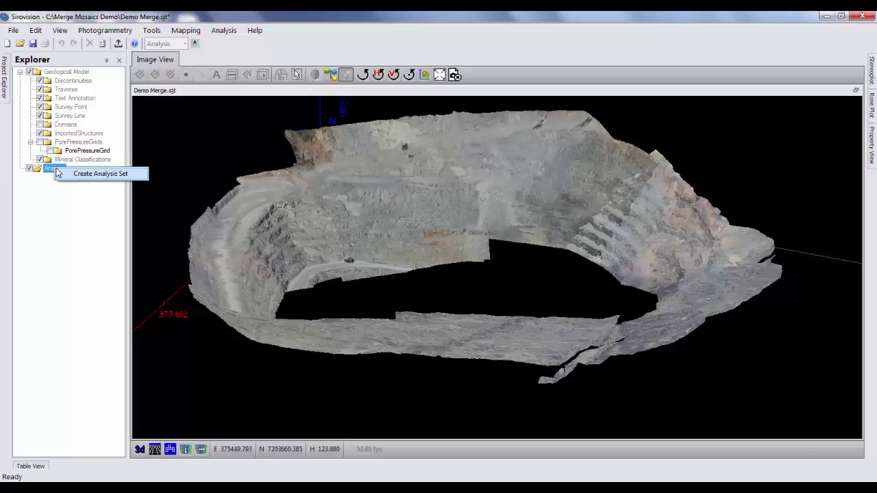
click(100, 174)
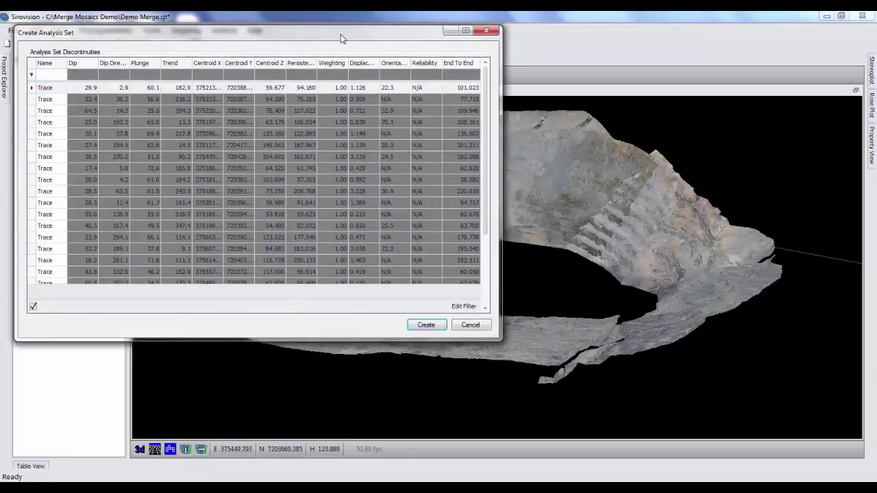
drag(340, 35, 378, 76)
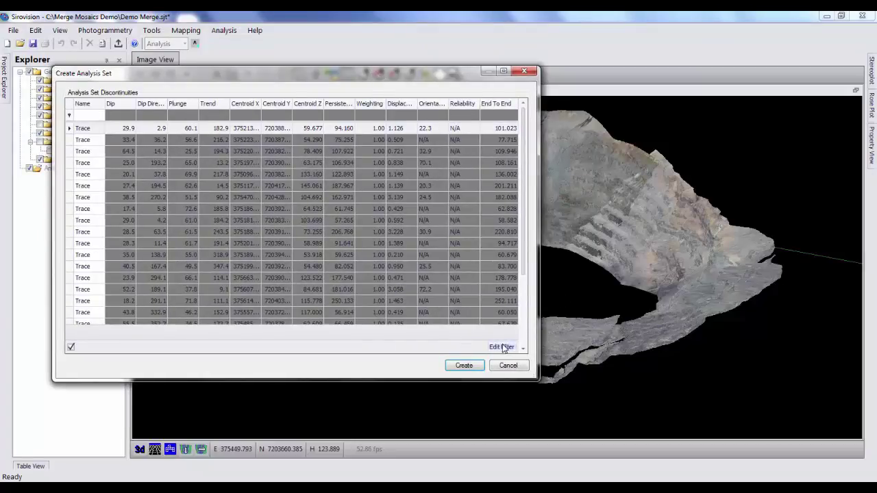
click(464, 366)
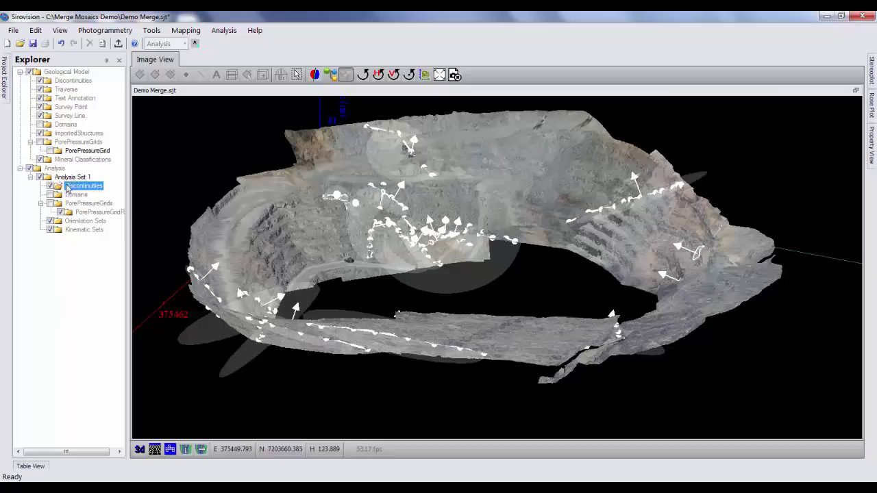
- Toggle Analysis Set 1's pore pressure grids off again and bring up the Orientation Sets actions
click(50, 203)
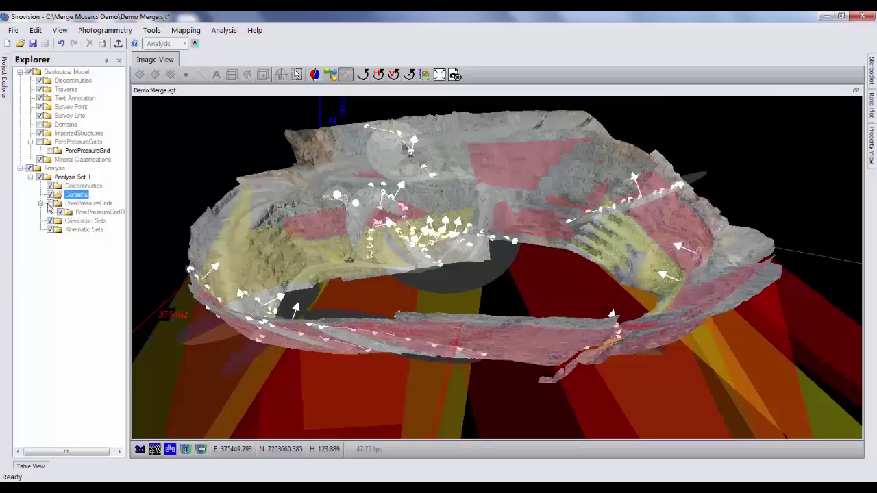
click(50, 203)
click(50, 195)
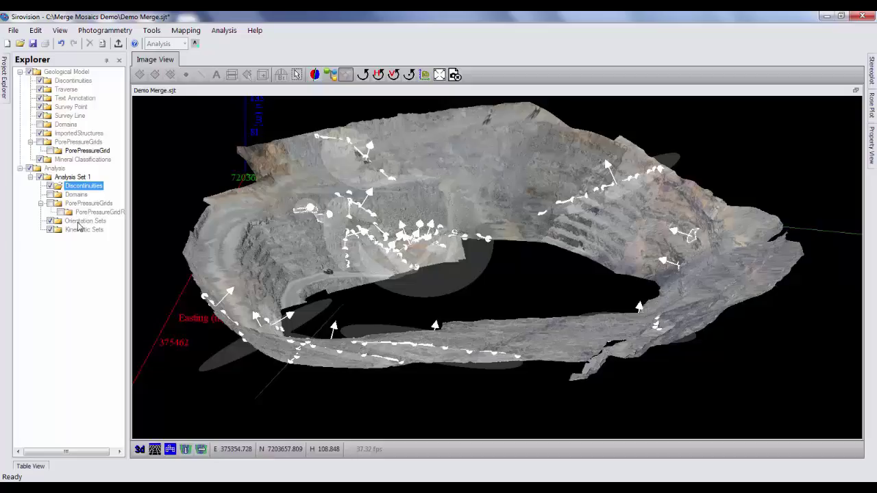
click(80, 223)
right_click(80, 222)
- Create four orientation sets (Red, Green, Blue, DarkCyan) with Remove Outliers off, and colour discontinuities by set
click(141, 232)
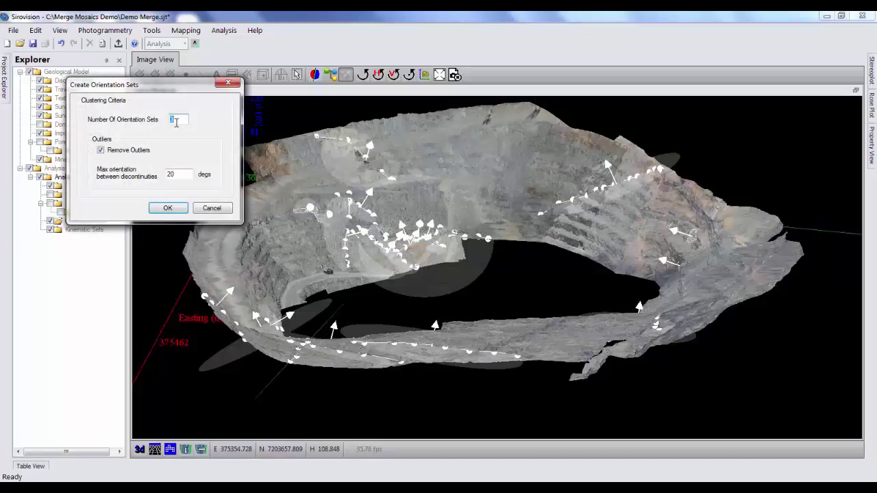
click(100, 150)
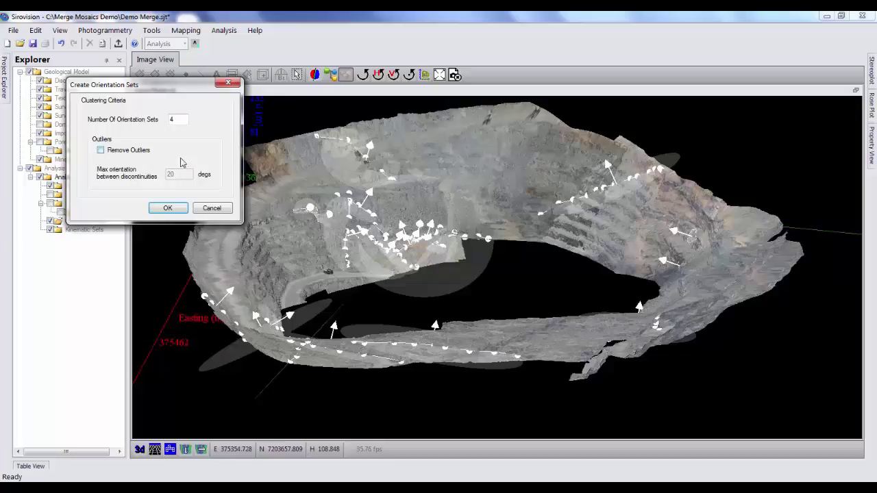
click(168, 208)
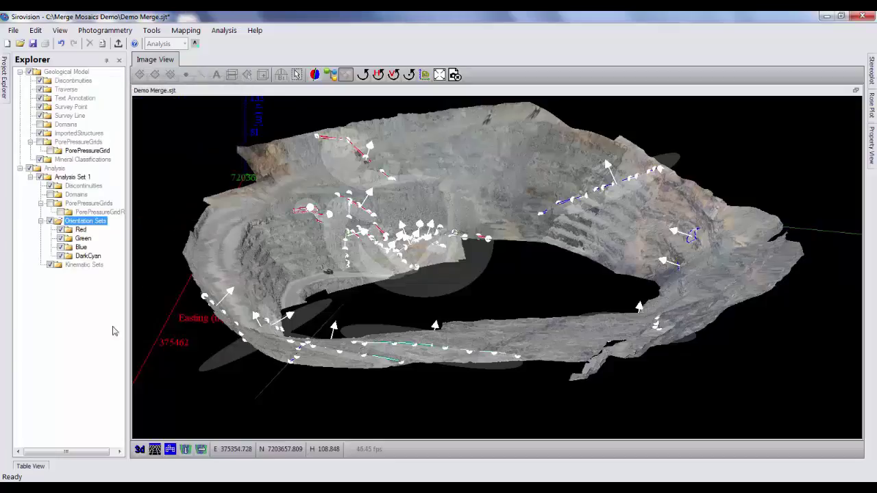
click(55, 188)
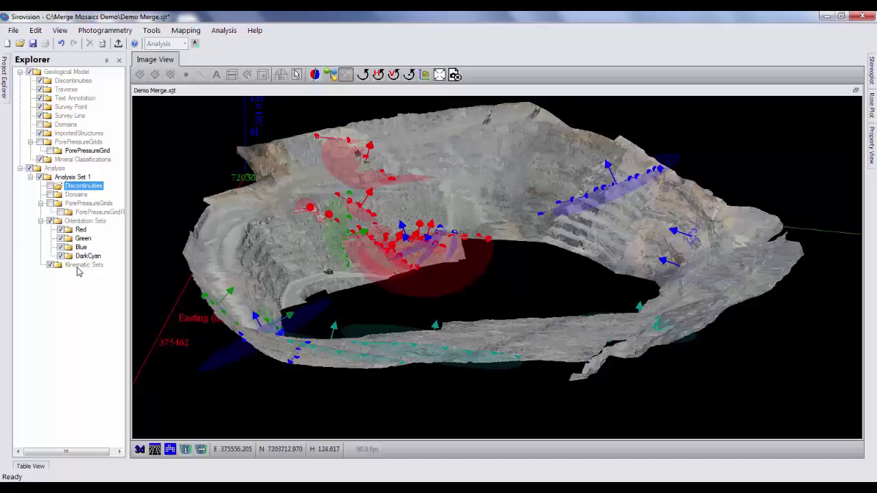
- Launch the Stability Analysis Wizard with Tetrahedral Wedge Analysis for the Red and Green sets
right_click(79, 267)
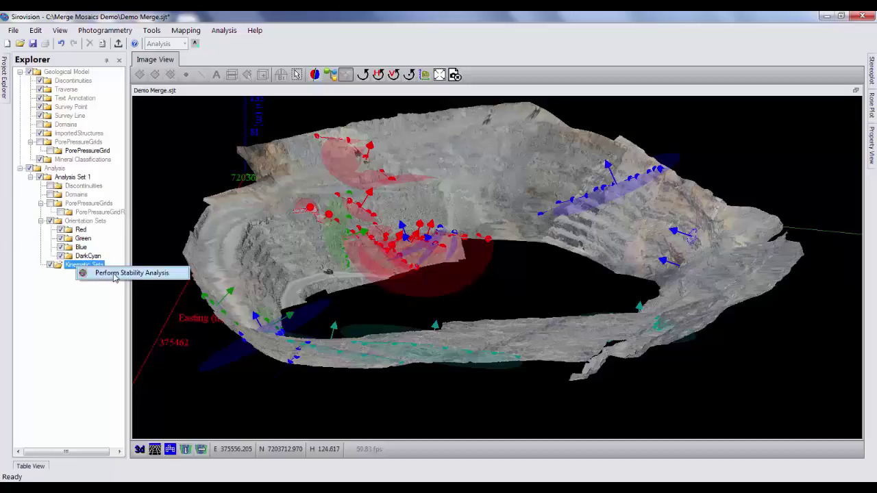
click(117, 274)
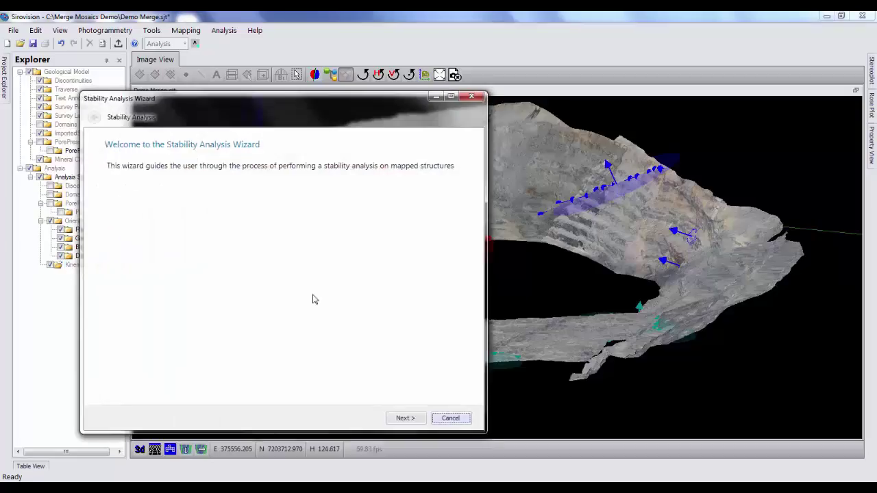
click(406, 421)
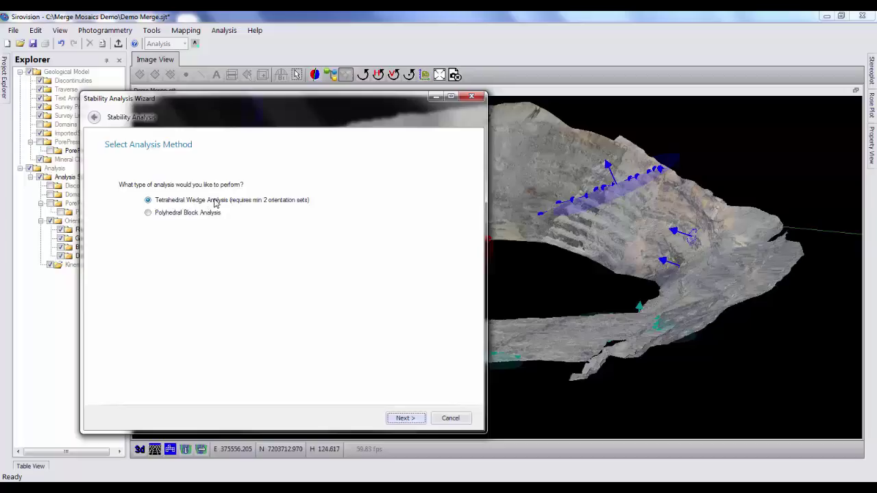
click(405, 418)
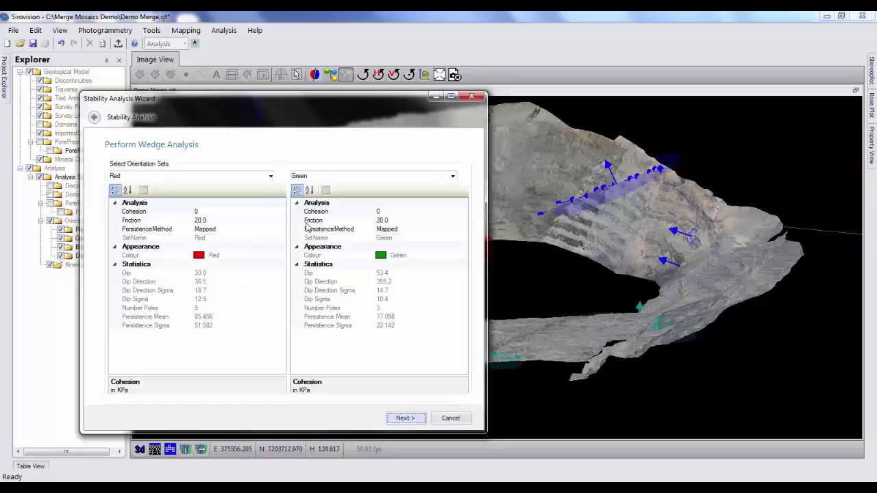
- Check Red's friction and cohesion, then set its persistence method to Maximum (206.768)
drag(354, 103, 623, 309)
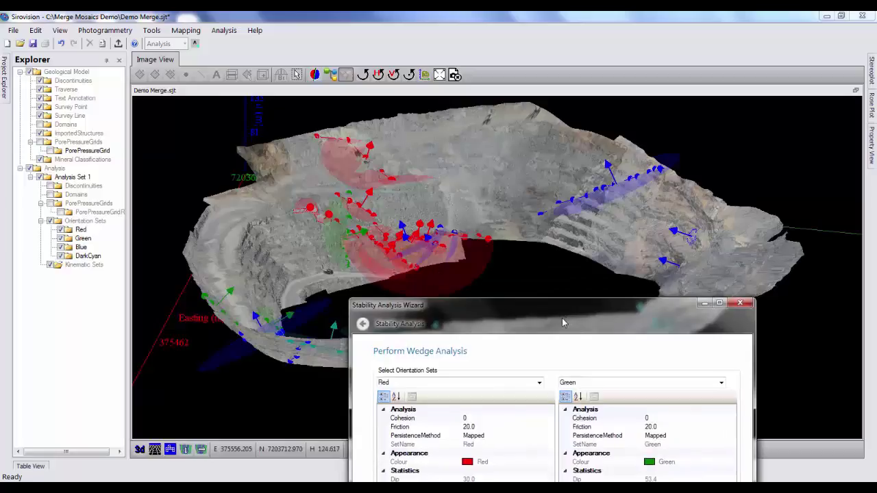
drag(561, 318, 370, 107)
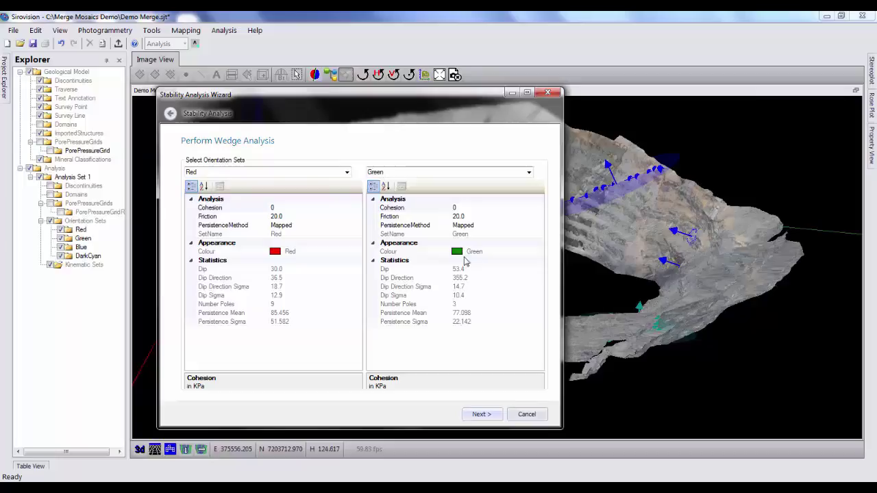
click(289, 216)
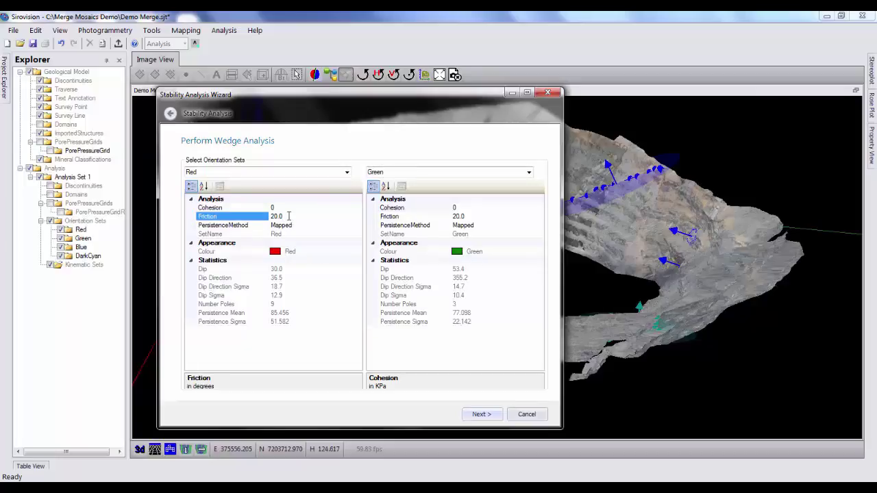
click(279, 207)
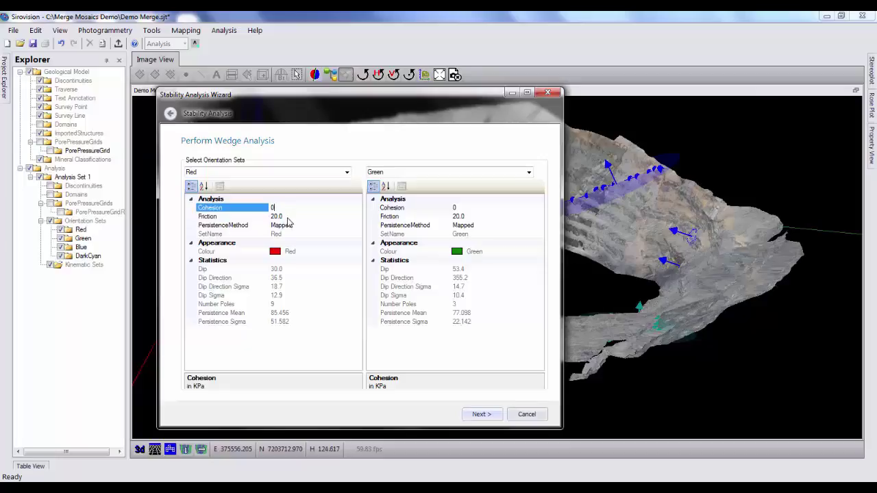
click(287, 216)
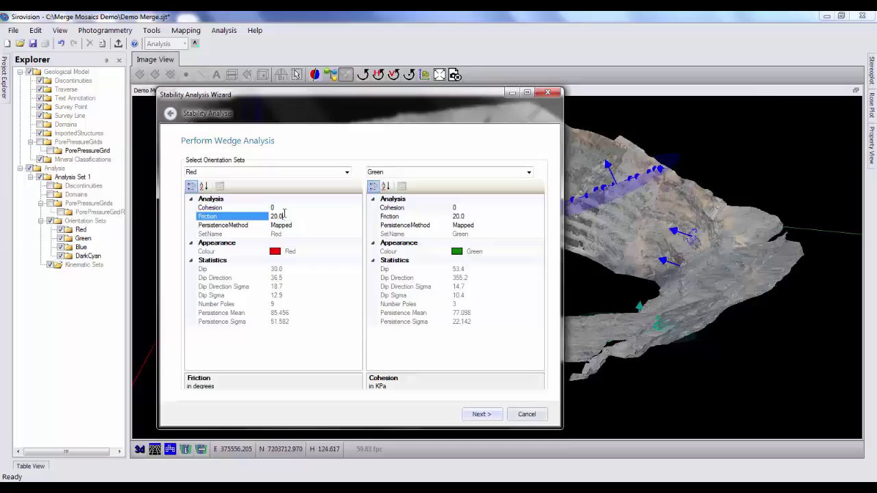
click(295, 225)
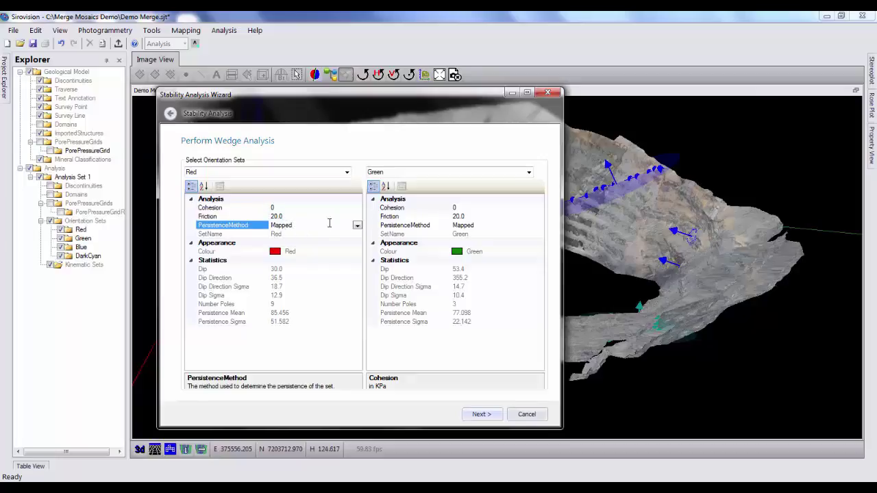
click(355, 226)
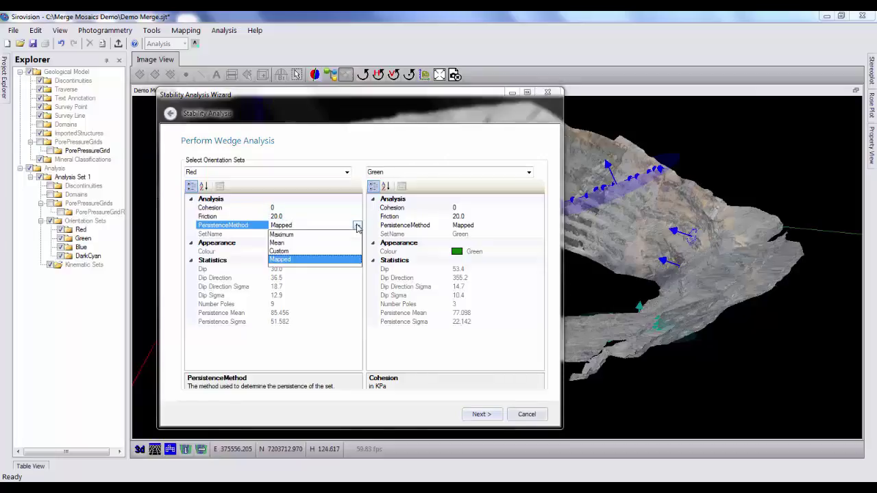
click(295, 235)
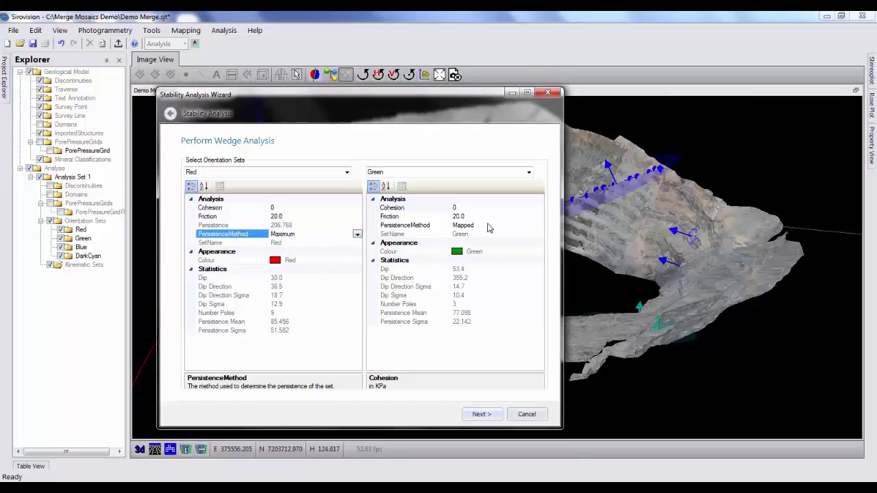
- Set the Green set's persistence method to Maximum, giving persistence 107.922
click(479, 226)
click(539, 226)
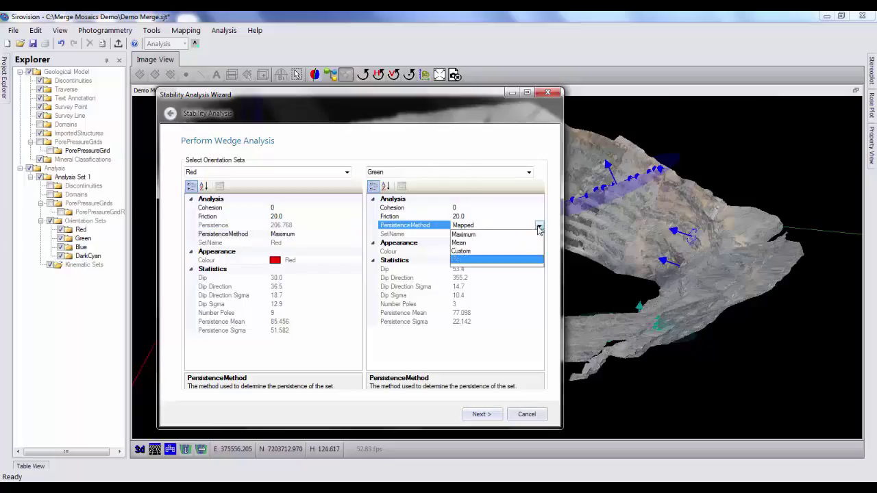
click(463, 234)
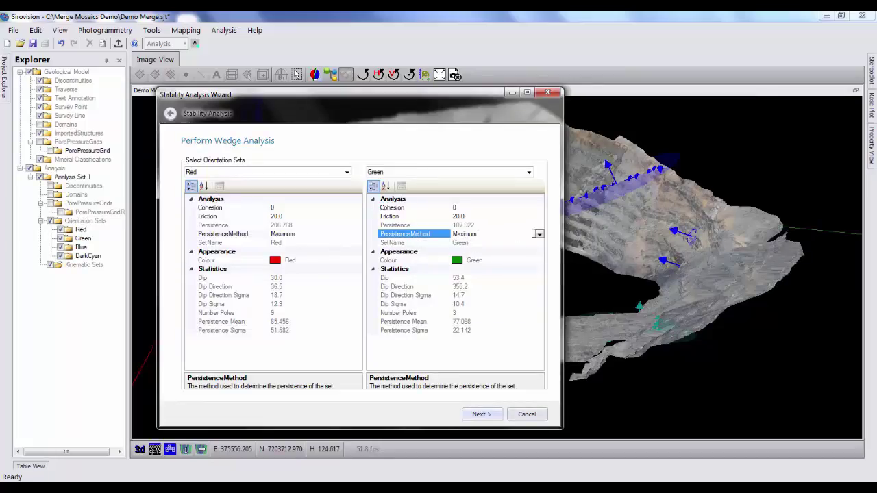
click(540, 235)
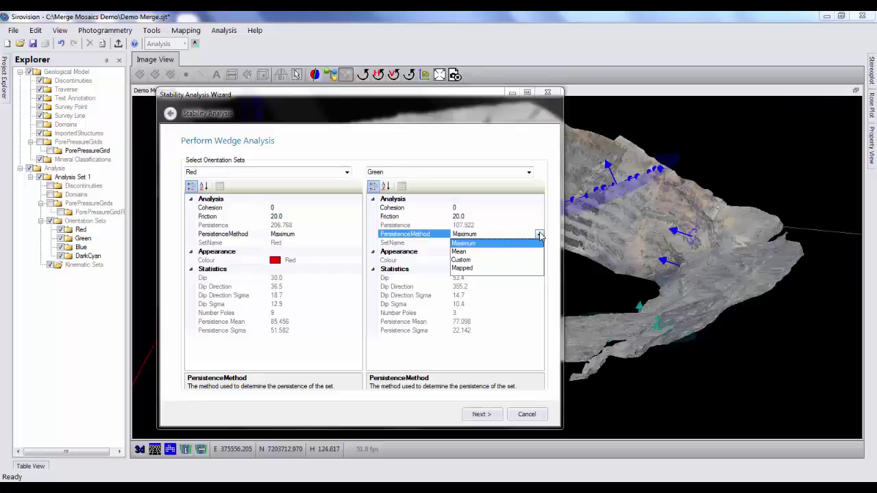
click(539, 235)
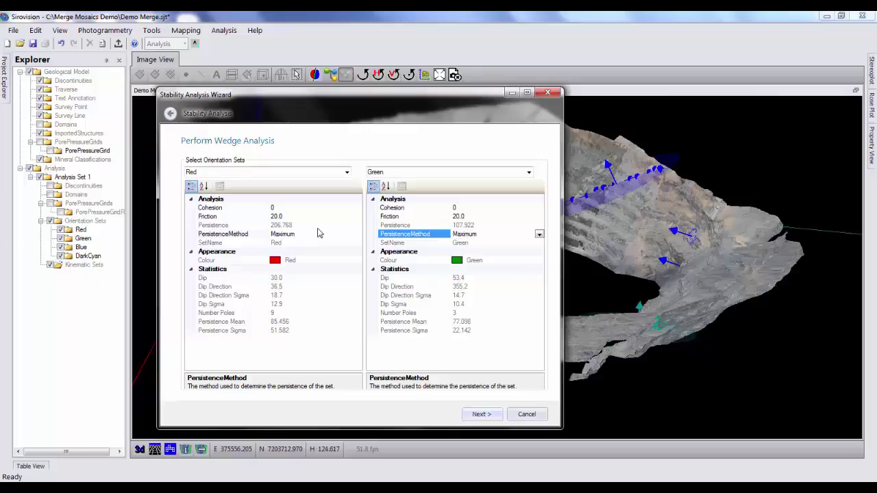
- Compute the five wedges, select the Unstable one (factor of safety 0.77), and continue to the last page
click(479, 415)
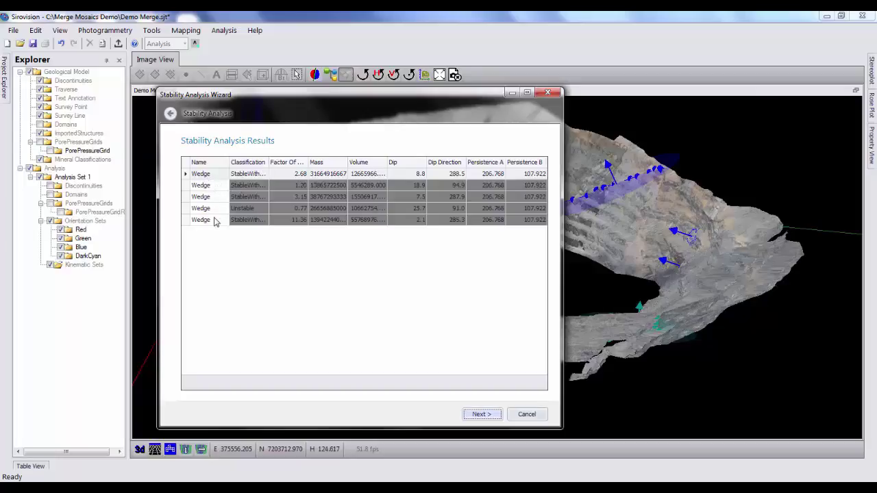
click(191, 209)
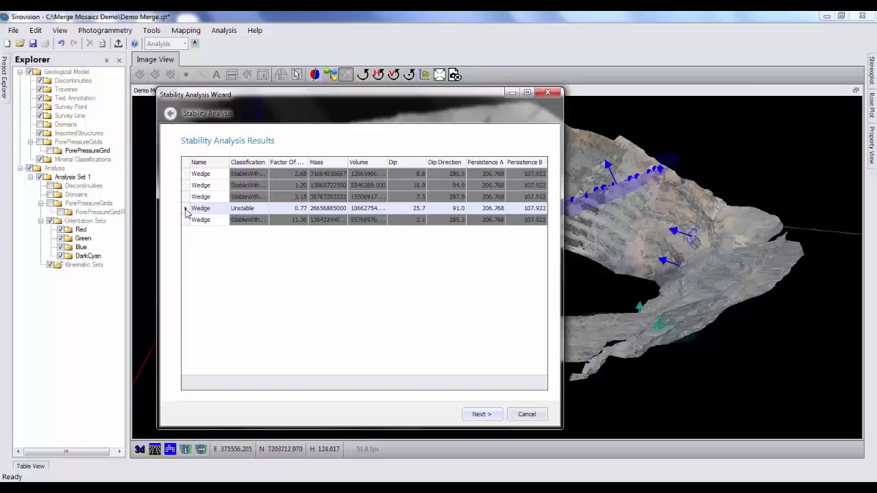
click(478, 417)
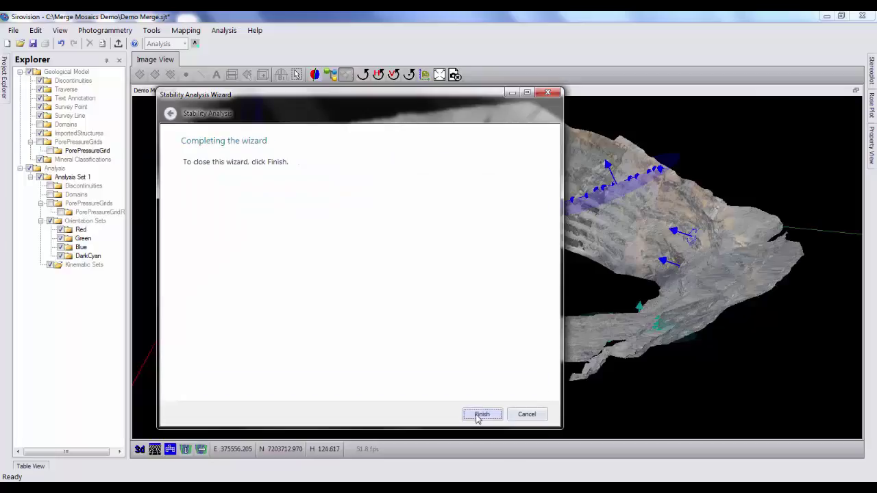
- Finish the wizard to add Wedge Analysis and tilt the view to see the wedges in the pit
click(482, 414)
mouse_move(487, 183)
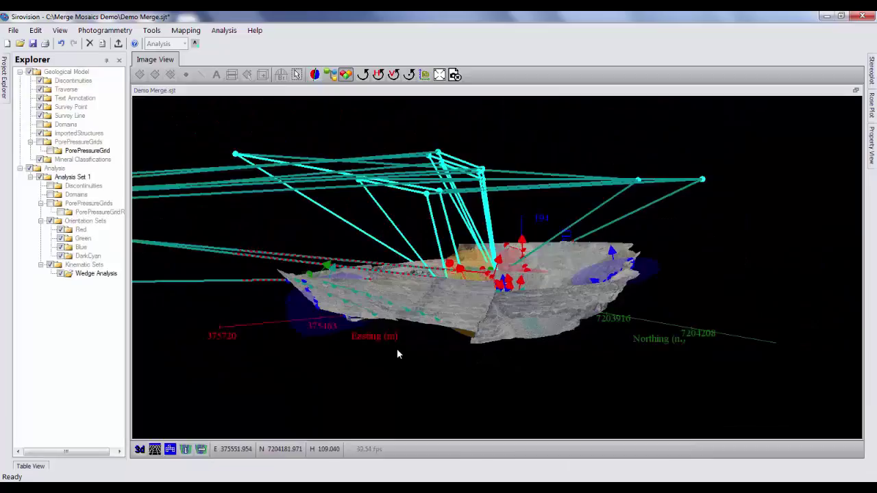
mouse_move(514, 230)
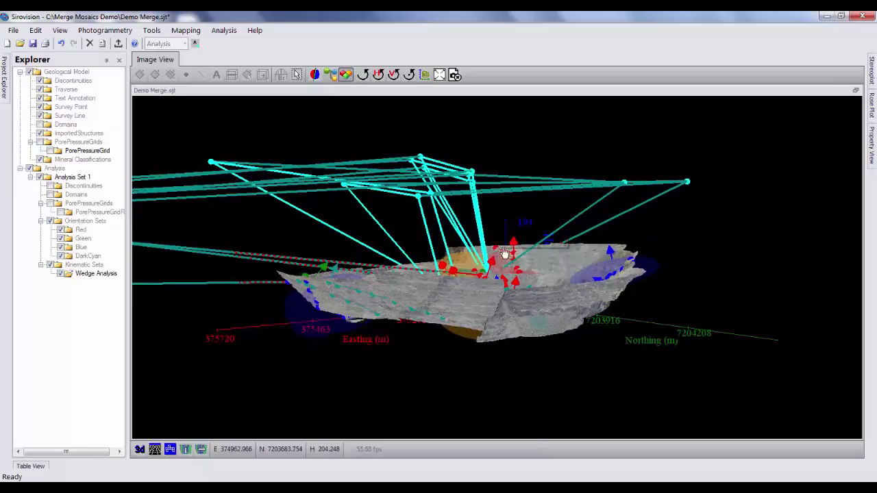
drag(445, 291, 477, 331)
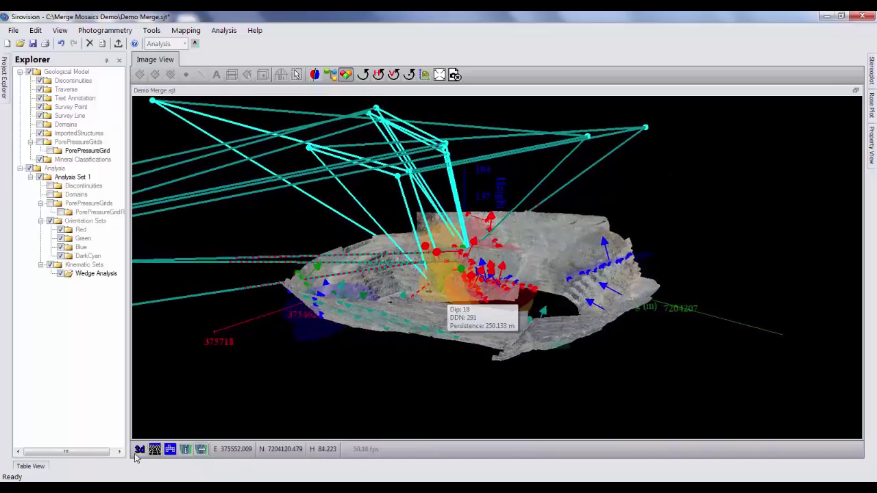
- Pin the wedge results table below the model, select the Unstable wedge, and drag its vertex to shrink it
click(31, 466)
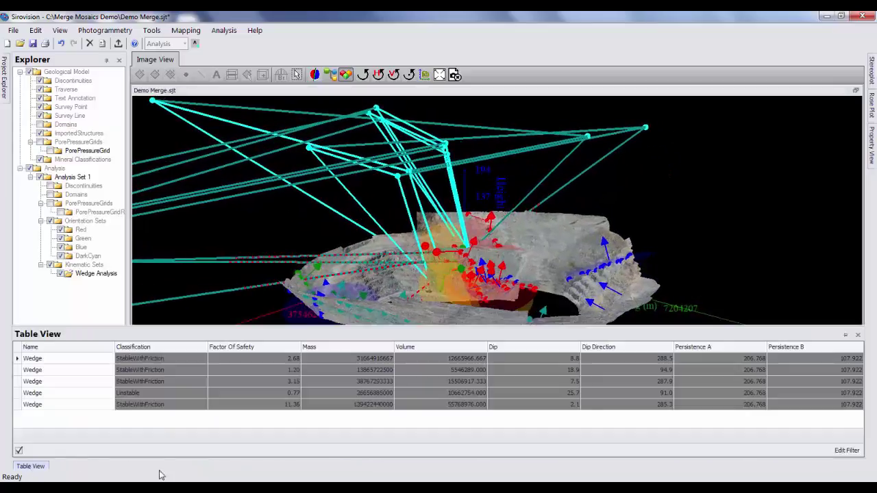
click(845, 336)
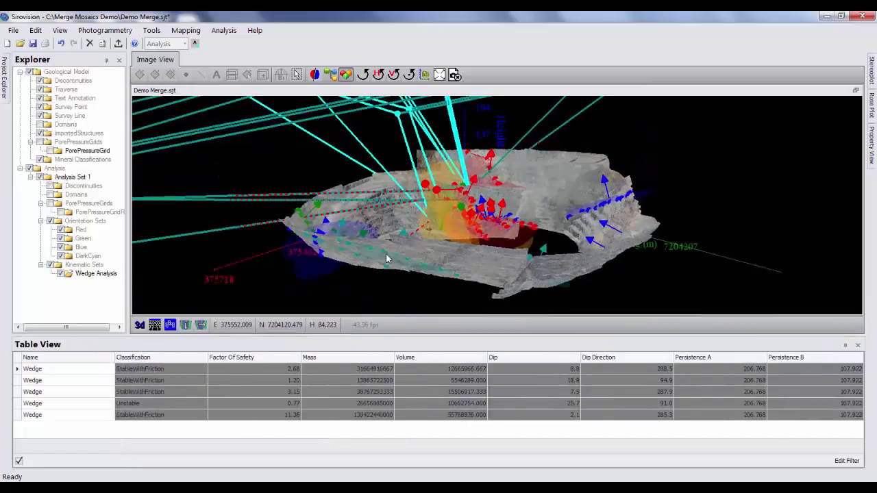
scroll(405, 297, down, 2)
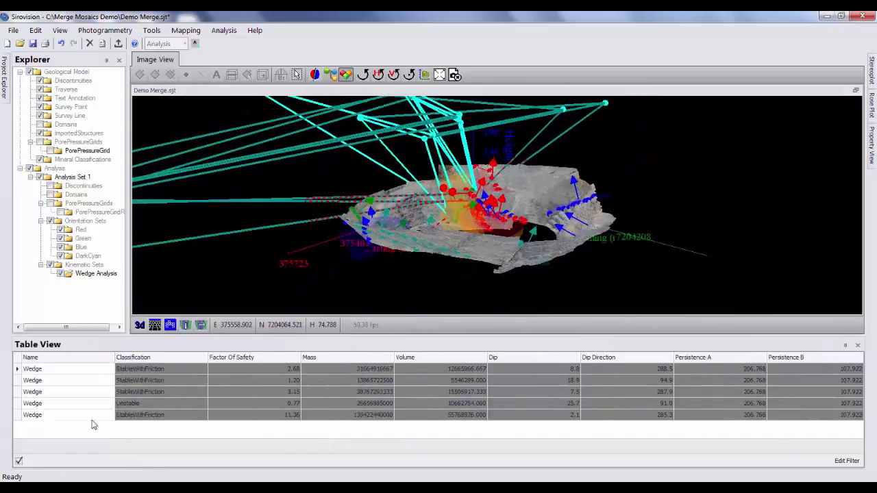
click(16, 404)
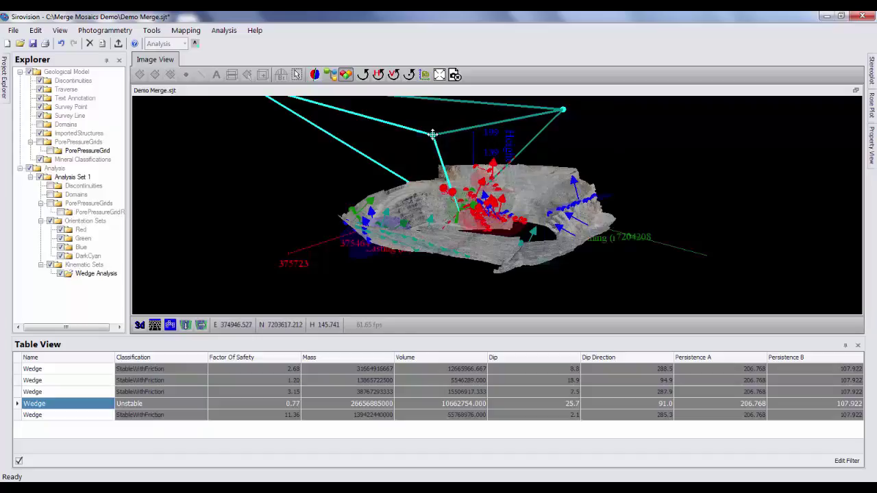
drag(432, 134, 453, 179)
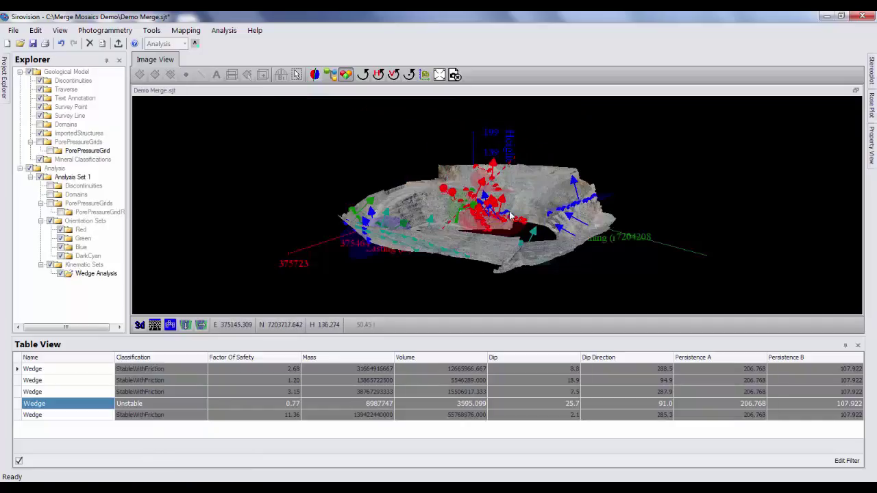
scroll(464, 257, up, 5)
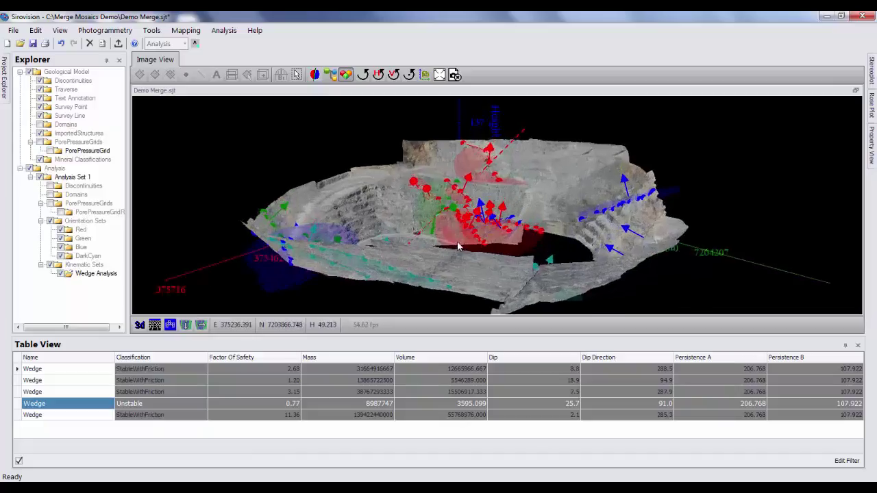
- List the Red, Green, Blue and DarkCyan sets (dips 30.0, 53.4, 40.8, 26.4) in the table
click(18, 407)
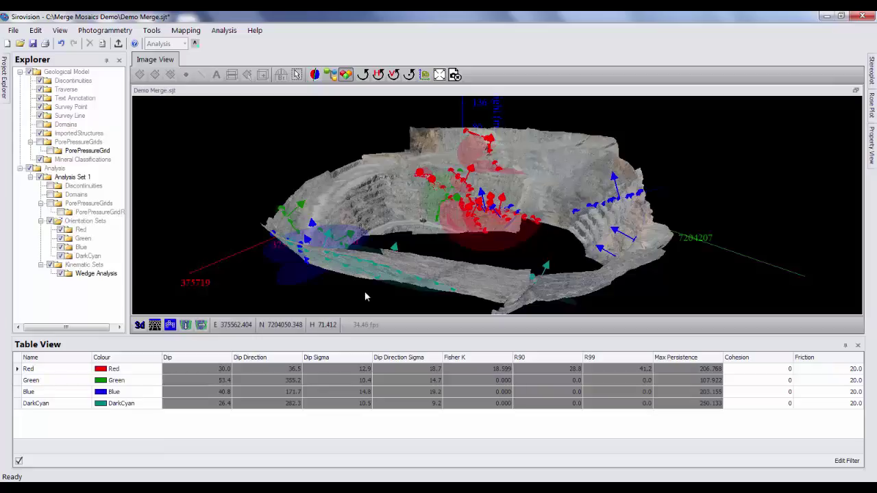
- Start a new stability analysis on the Kinematic Sets using Polyhedral Block Analysis
click(71, 266)
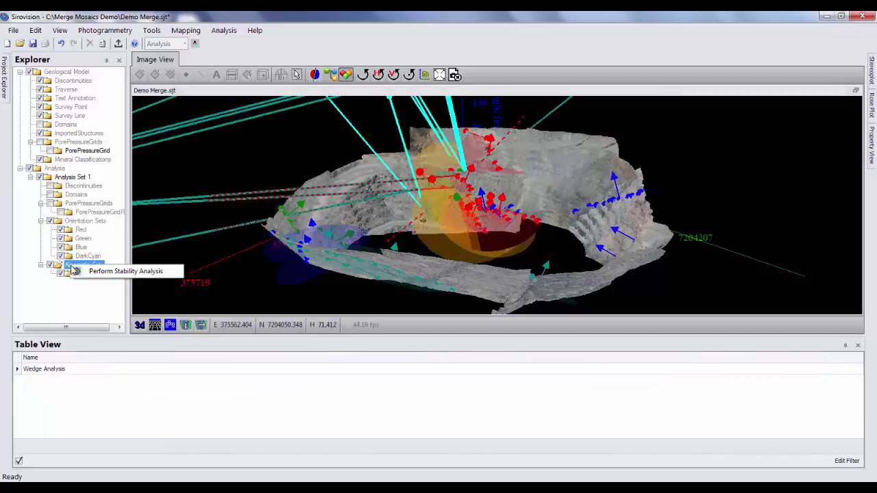
click(120, 272)
click(354, 368)
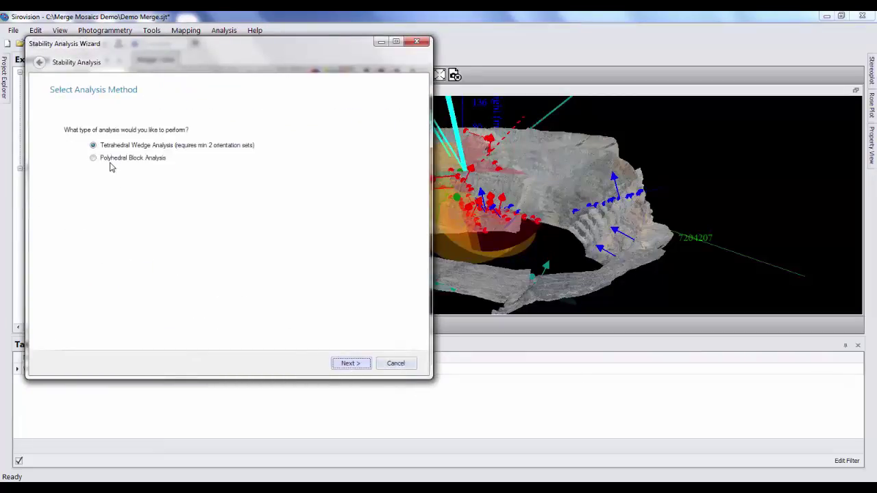
click(96, 159)
click(351, 364)
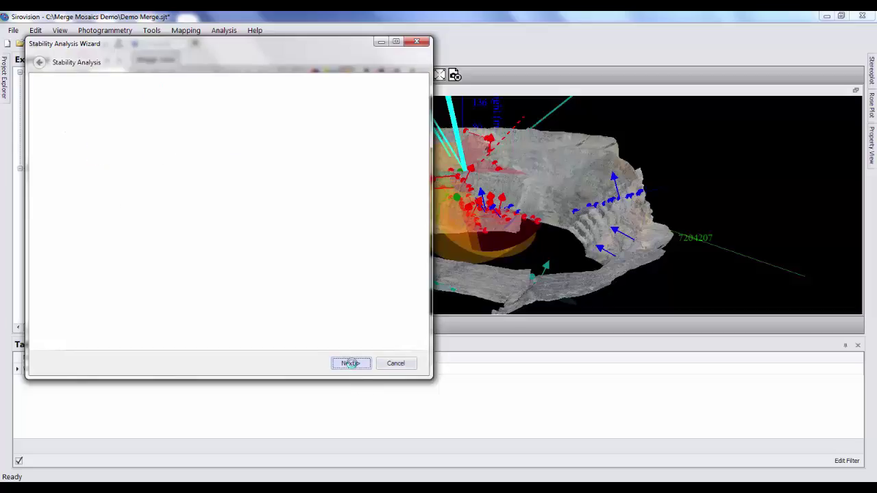
- Set the Red set's persistence method to Maximum, giving persistence 206.768
drag(270, 62, 410, 102)
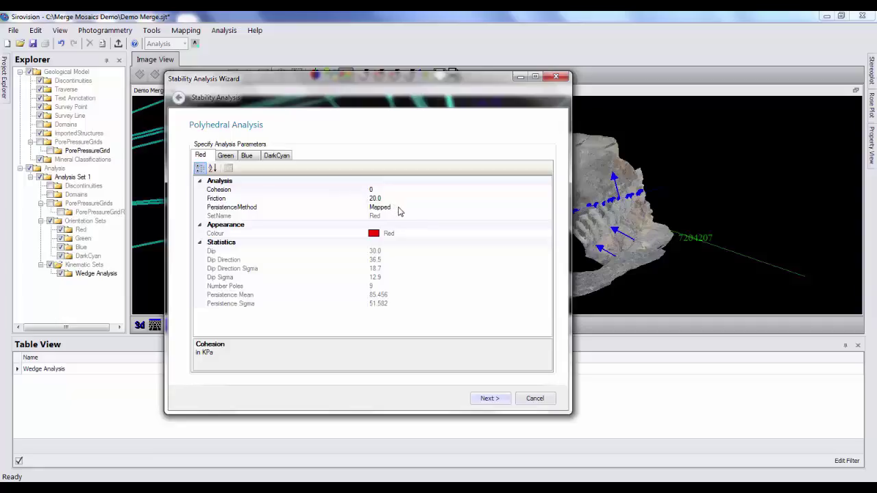
click(399, 208)
click(547, 209)
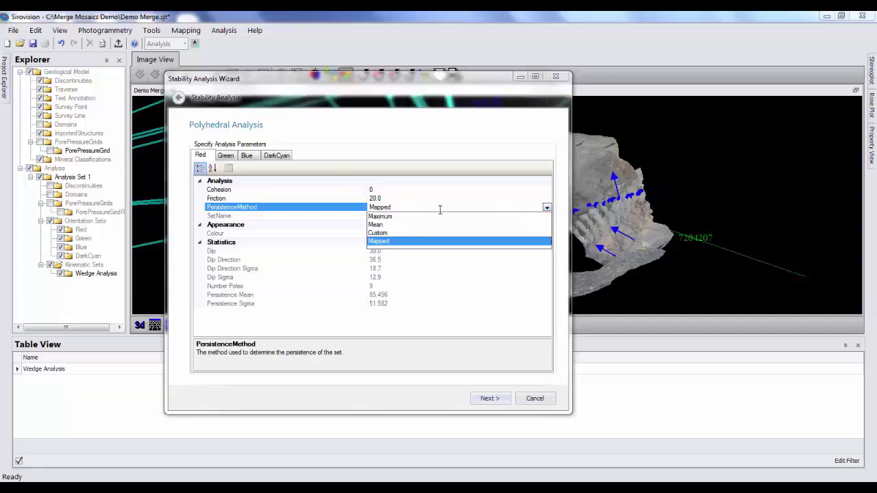
click(399, 223)
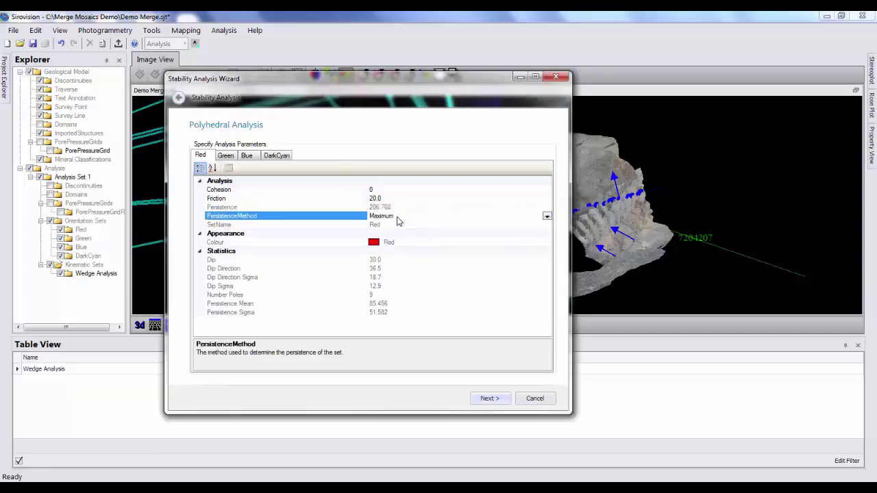
- Run the polyhedral analysis, review the ten blocks with seven unstable, and advance to completion
click(489, 400)
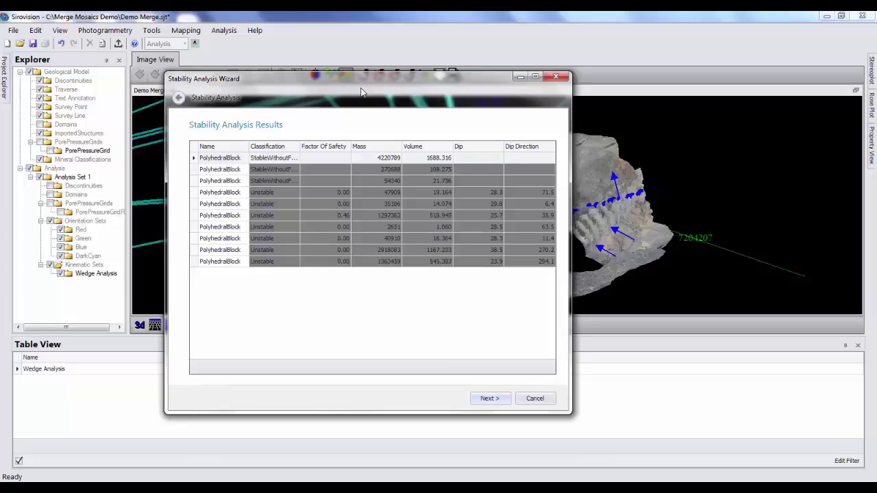
drag(361, 89, 395, 95)
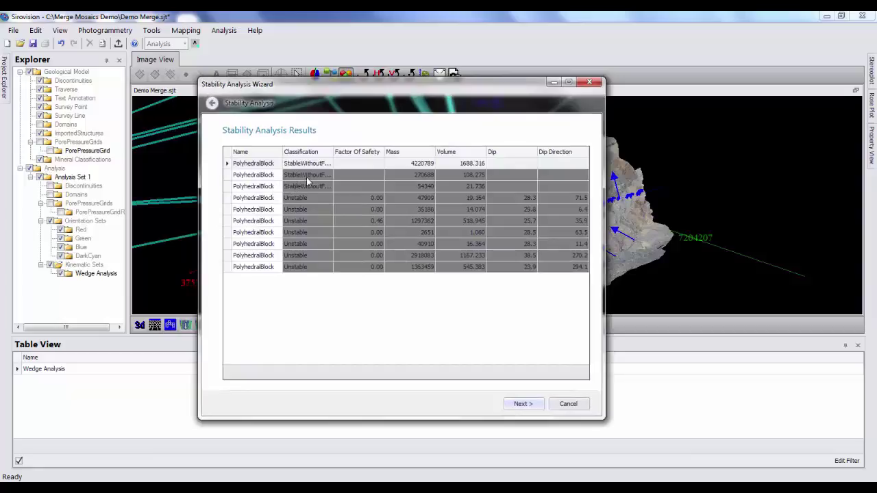
click(233, 199)
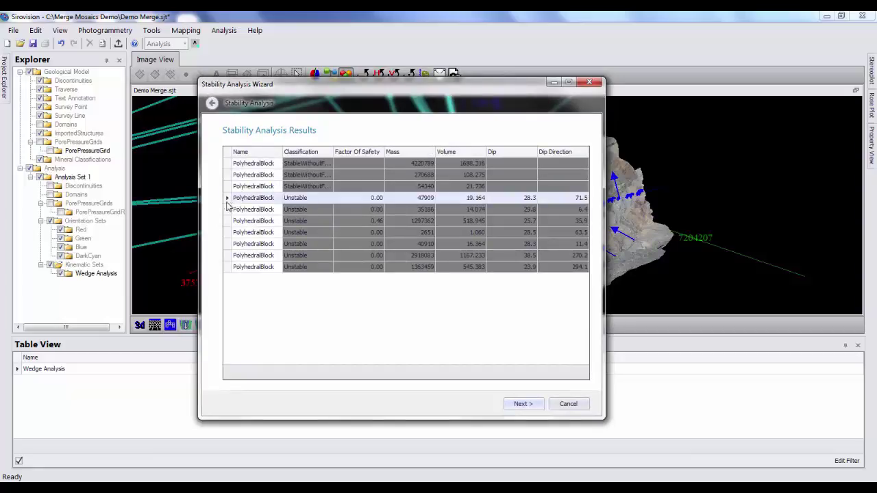
click(231, 270)
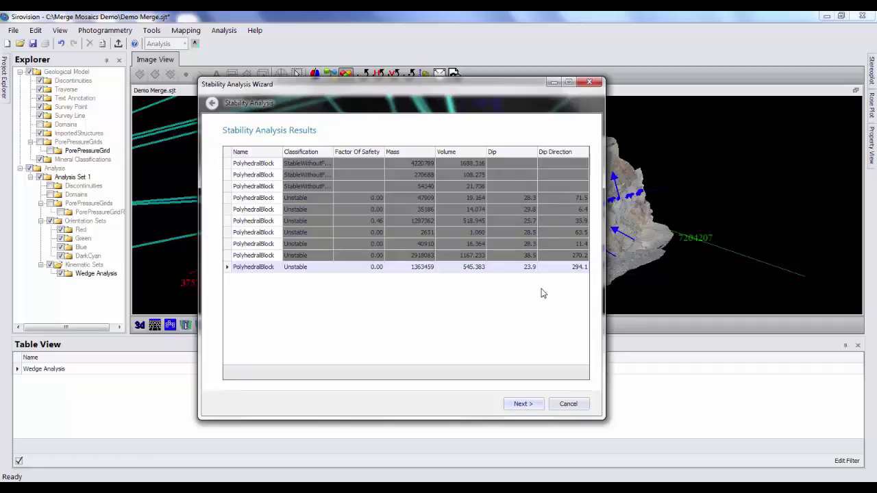
click(523, 404)
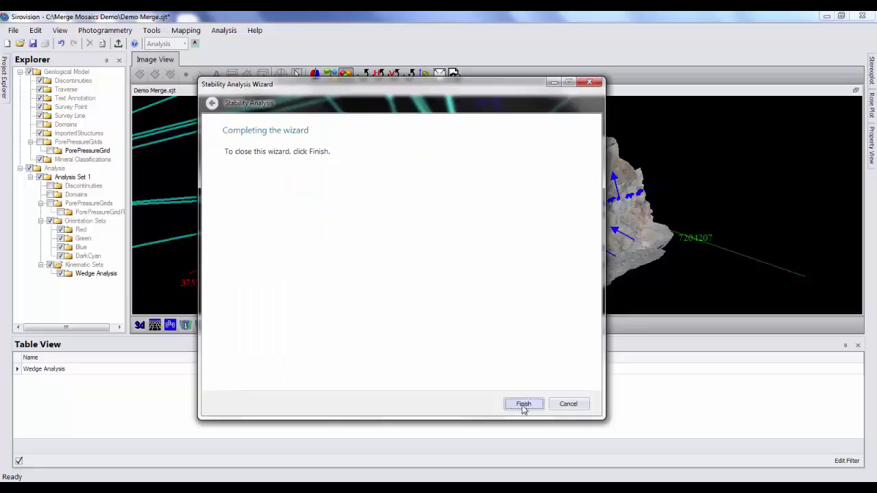
- Add Block Analysis, hide Orientation Sets, and show the red and green blocks on the rotated pit
click(522, 404)
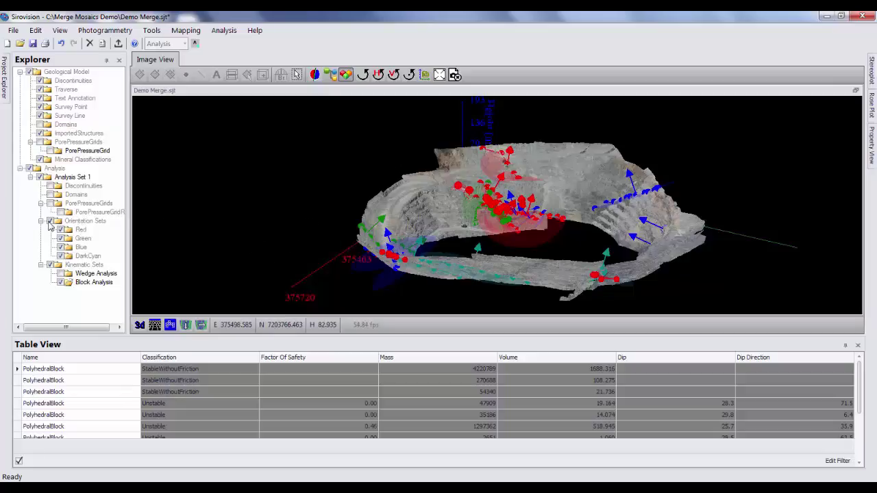
click(50, 224)
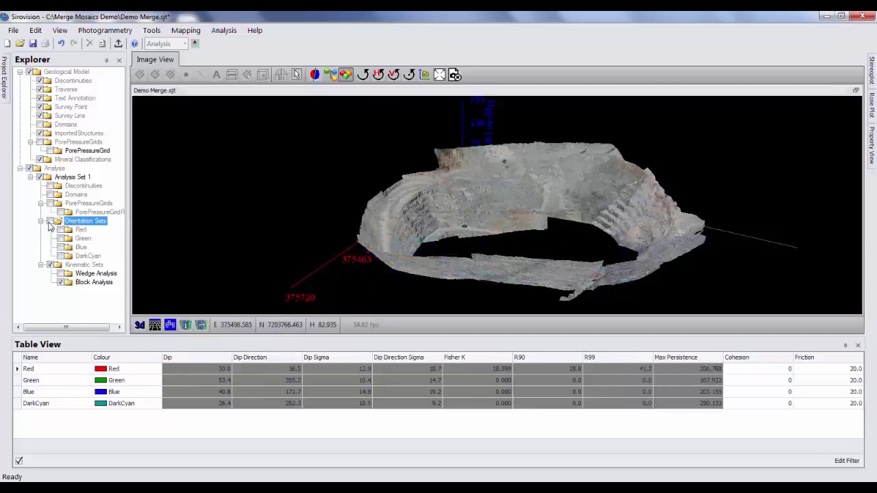
click(61, 283)
click(61, 282)
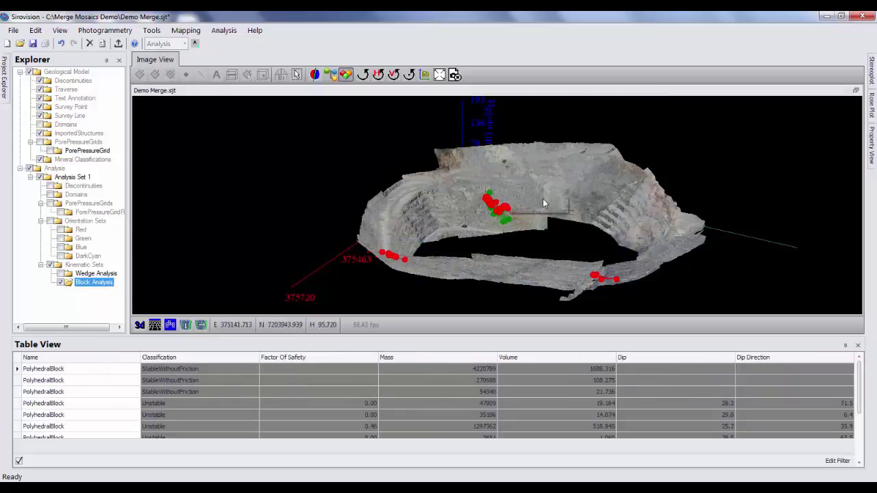
mouse_move(569, 205)
drag(570, 205, 422, 220)
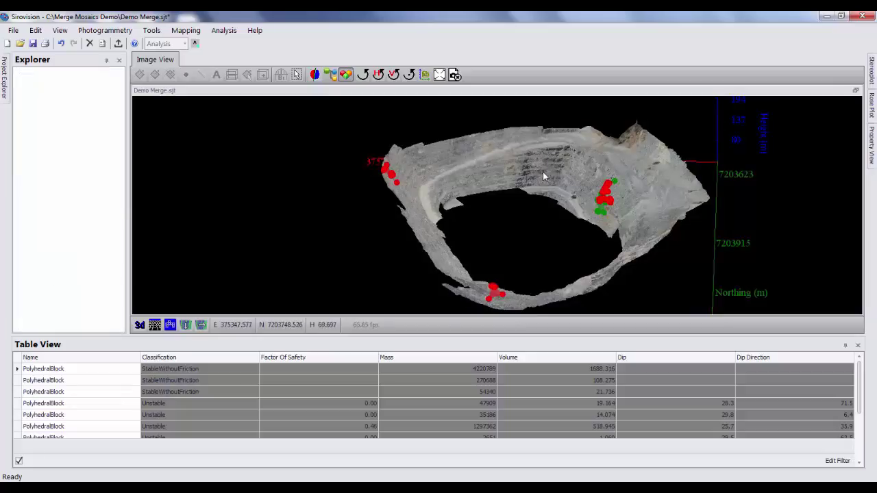
drag(542, 171, 604, 165)
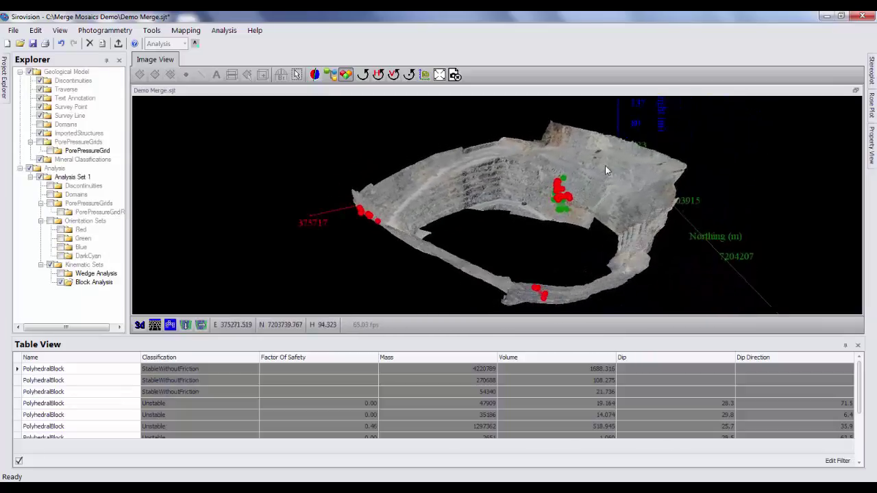
- Show only the kinematically free blocks on the Demo Merge pit model
click(348, 77)
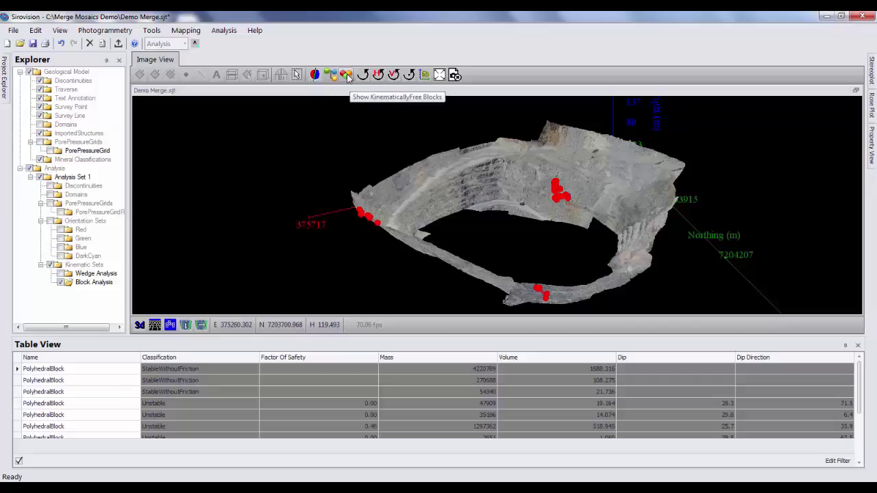
mouse_move(599, 212)
mouse_down()
mouse_move(411, 212)
mouse_move(532, 223)
mouse_move(626, 193)
mouse_move(578, 209)
mouse_move(600, 228)
mouse_up()
scroll(578, 204, up, 10)
- Select a red unstable block on the pit wall, inspect it close-up, then return to a wider view
click(507, 215)
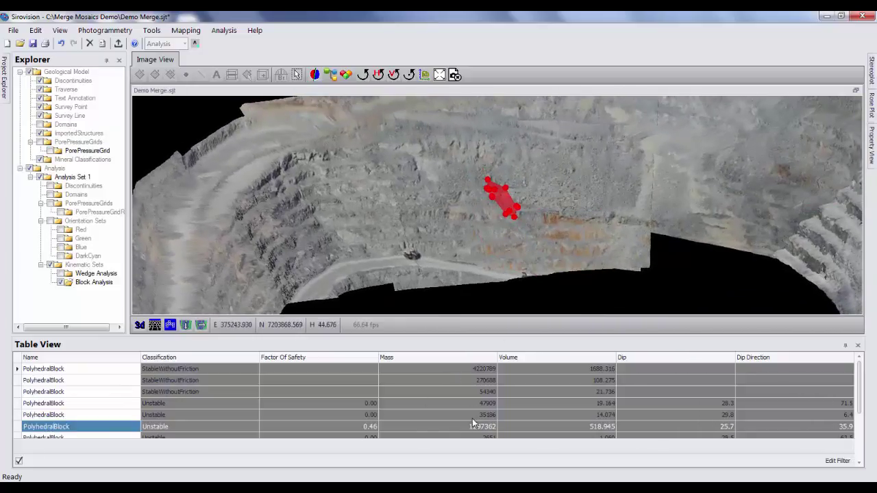
scroll(517, 205, up, 5)
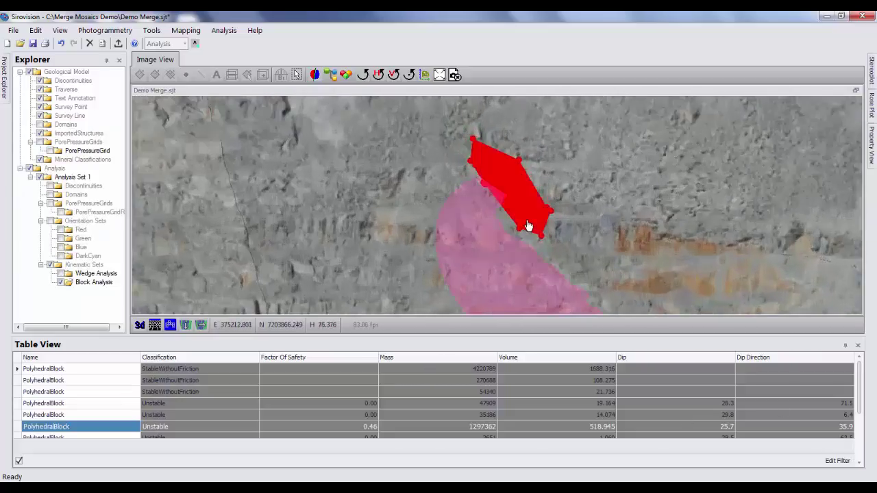
scroll(542, 240, up, 2)
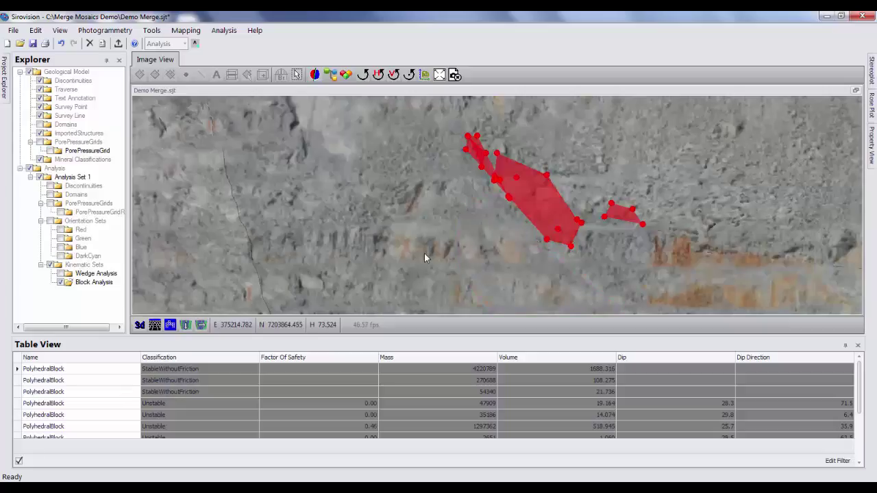
scroll(414, 259, down, 5)
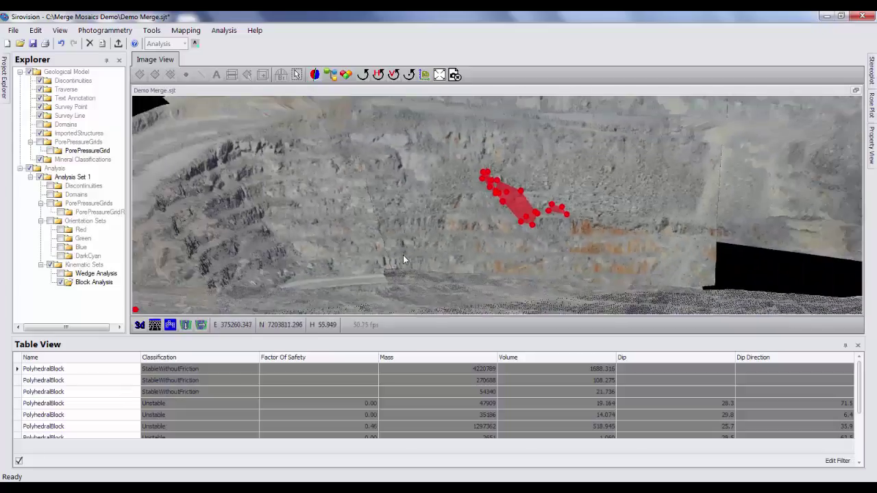
drag(442, 251, 515, 238)
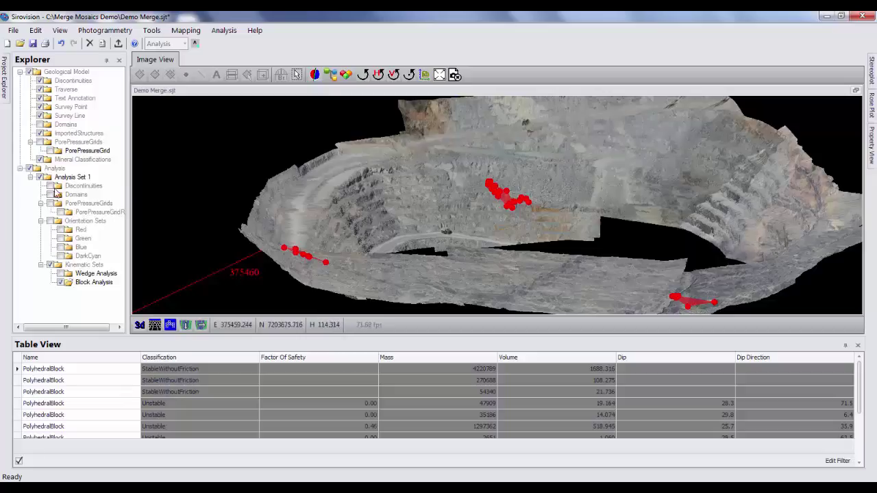
- Display the discontinuity traces and colour-coded orientation sets on the pit model
click(50, 186)
mouse_move(417, 209)
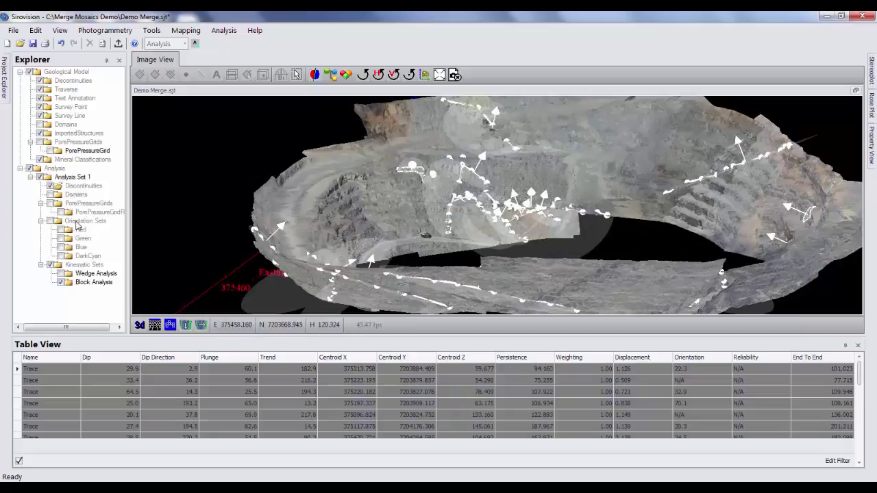
click(52, 221)
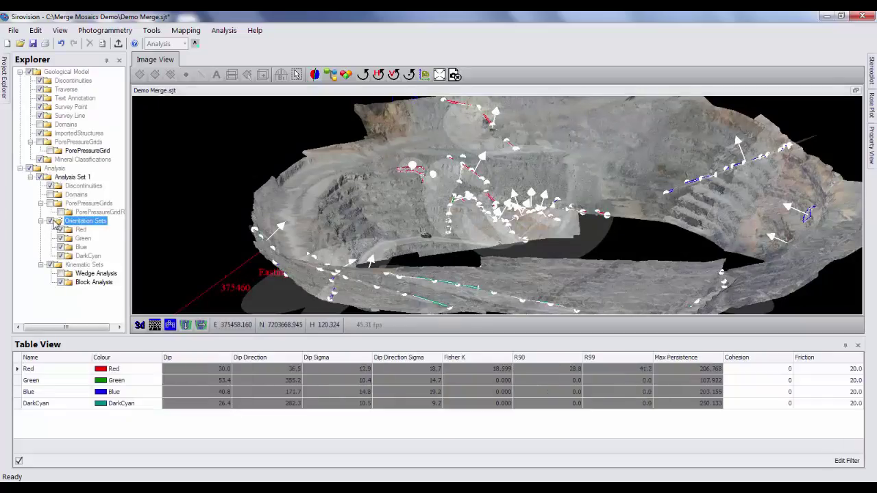
click(50, 186)
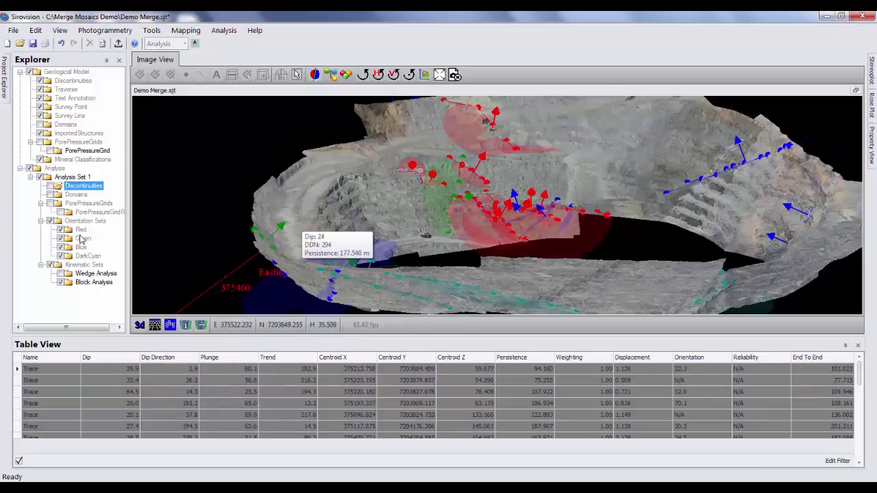
- Add the Wedge Analysis results to the model and list the Block Analysis results in the table
click(61, 274)
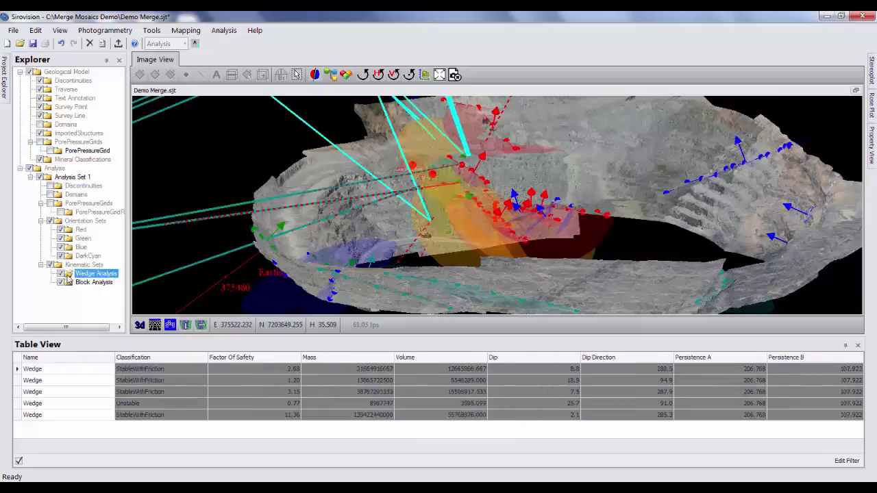
click(592, 181)
scroll(591, 181, down, 2)
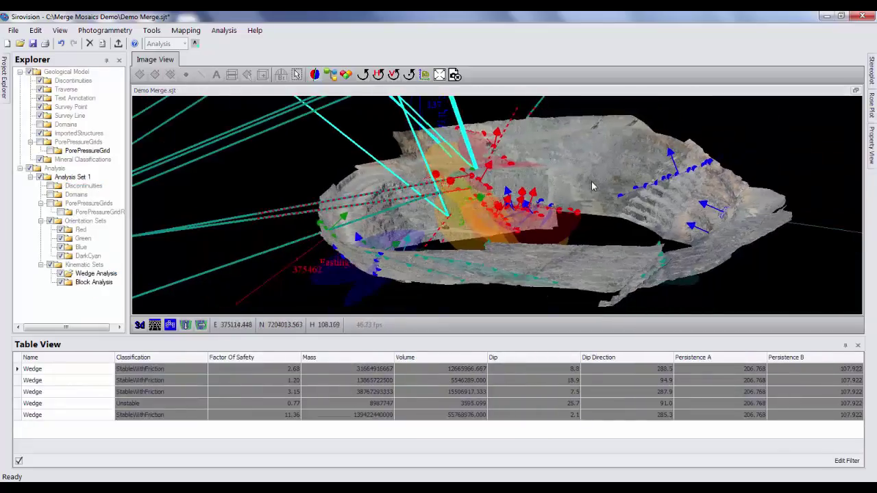
mouse_move(521, 196)
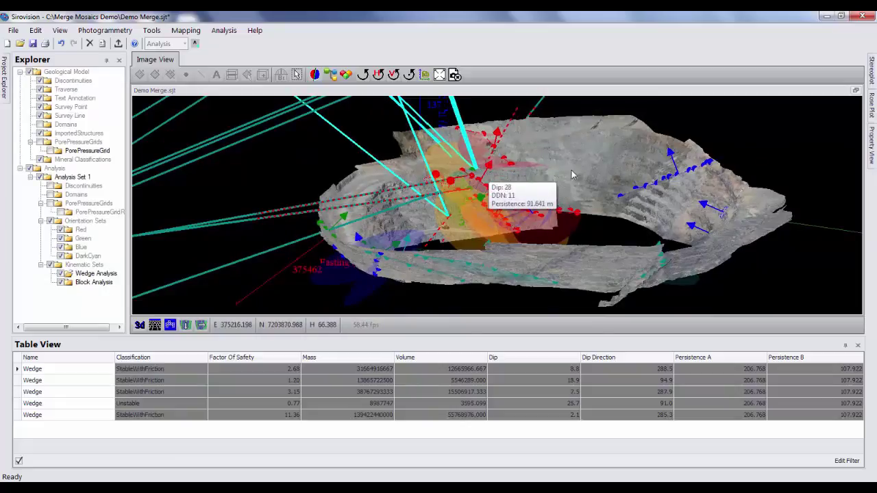
click(81, 283)
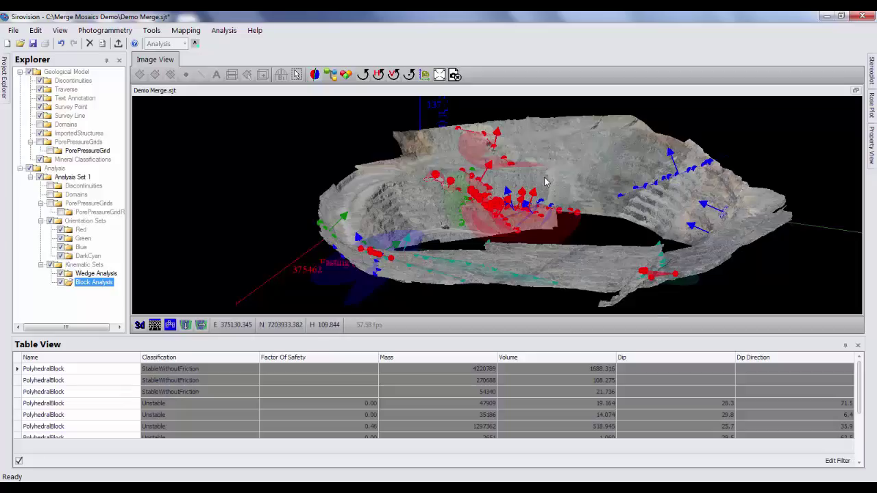
- Dock the Stereoplot panel open beside the tilted Demo Merge pit view
drag(546, 181, 615, 240)
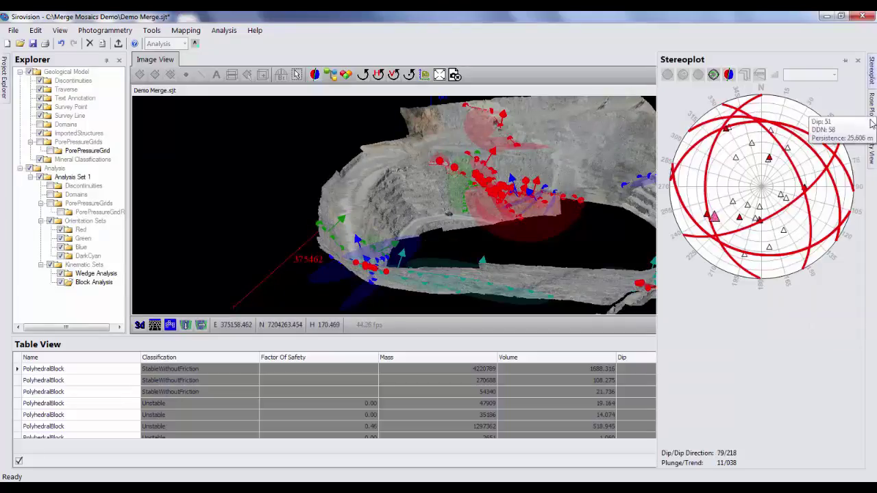
mouse_move(872, 110)
mouse_move(869, 69)
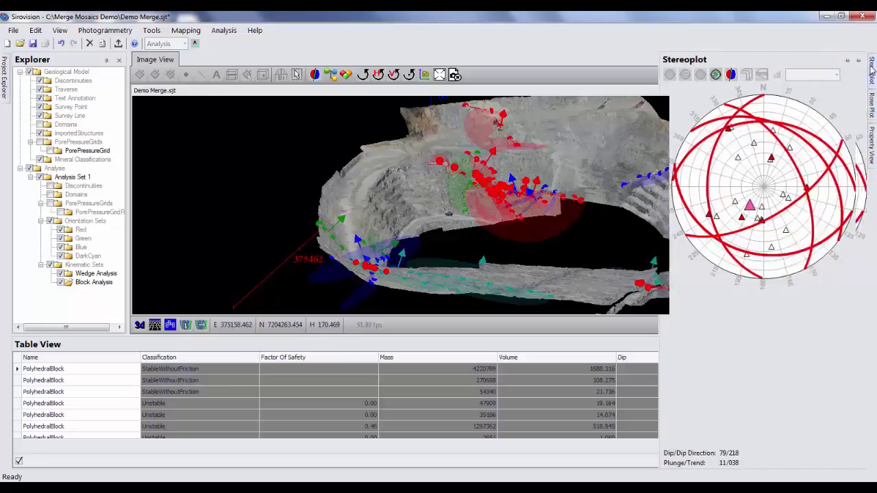
click(846, 60)
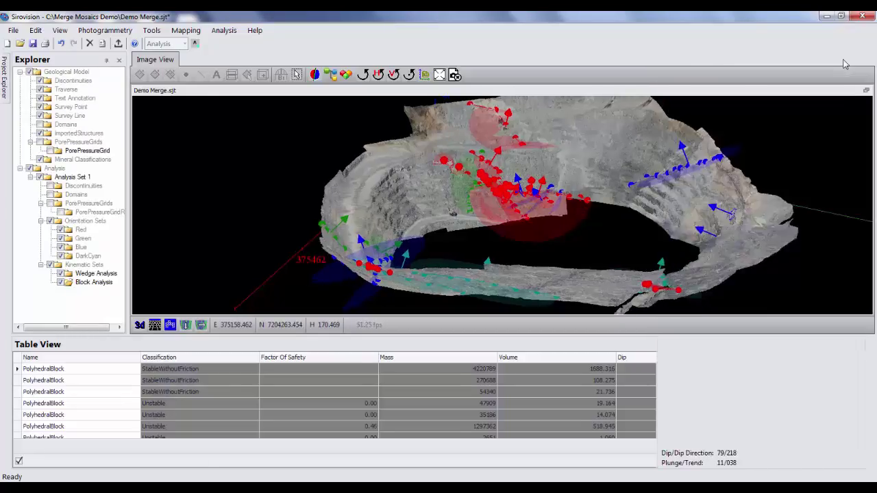
mouse_move(741, 159)
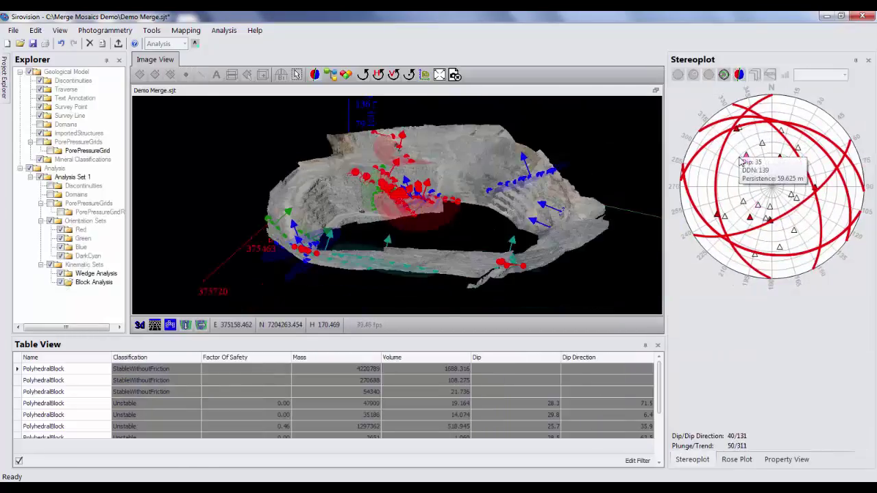